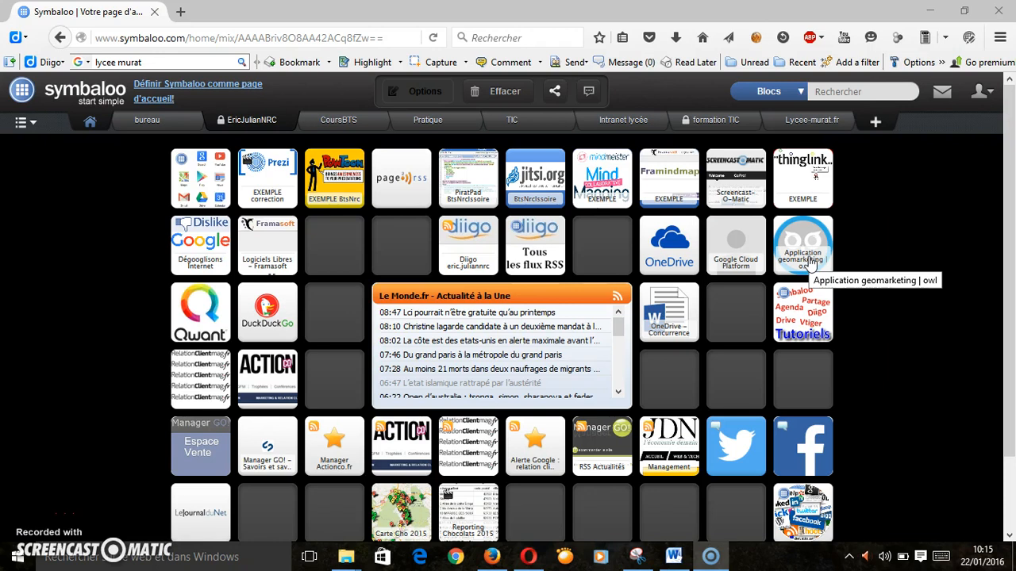
Open the owlapps geomarketing application from its Symbaloo tile and choose to use the geomarketing application.
{"action": "left_click", "coordinate": [803, 246]}
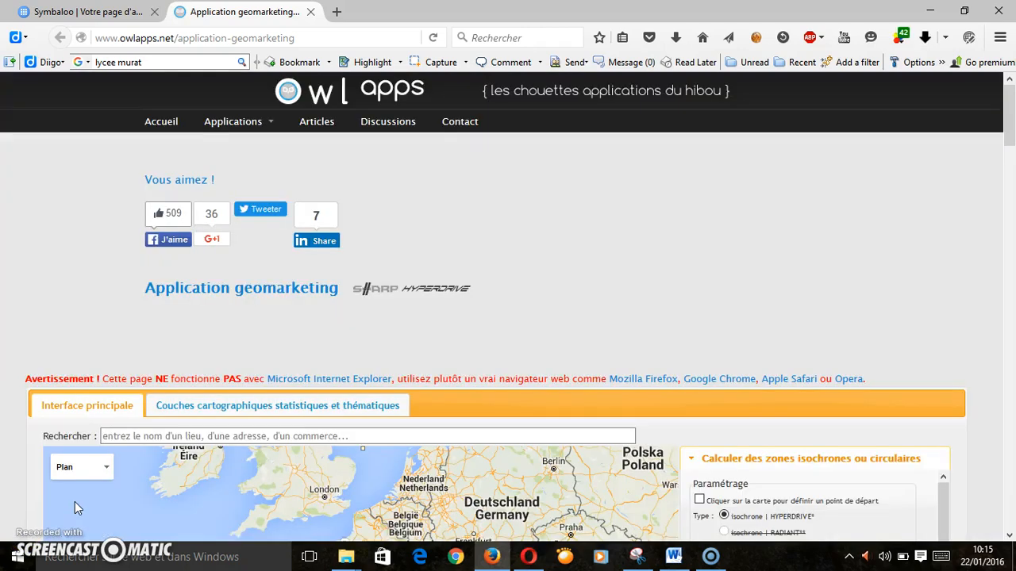
{"action": "left_click", "coordinate": [539, 325]}
{"action": "mouse_move", "coordinate": [233, 132]}
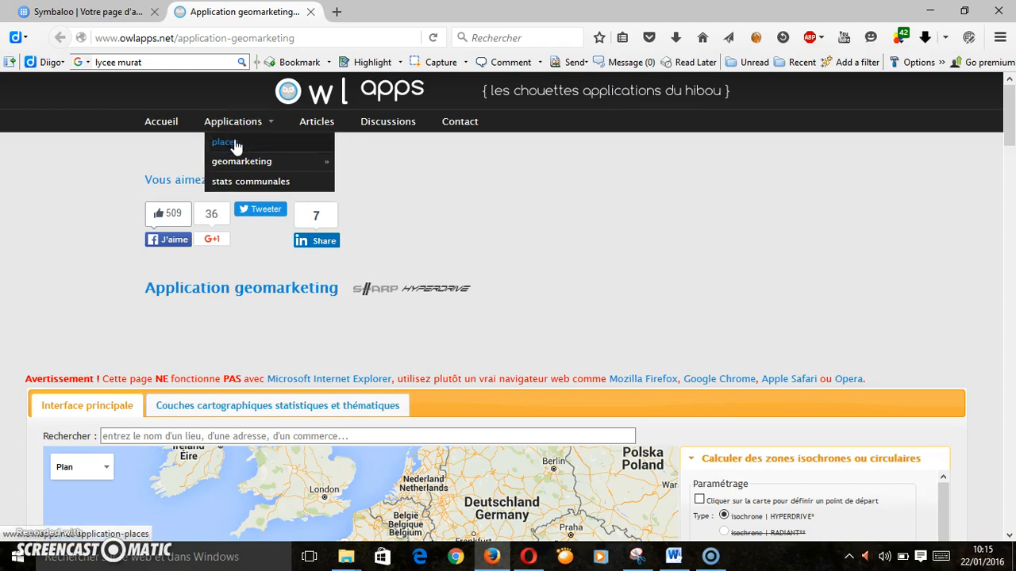
{"action": "mouse_move", "coordinate": [238, 164]}
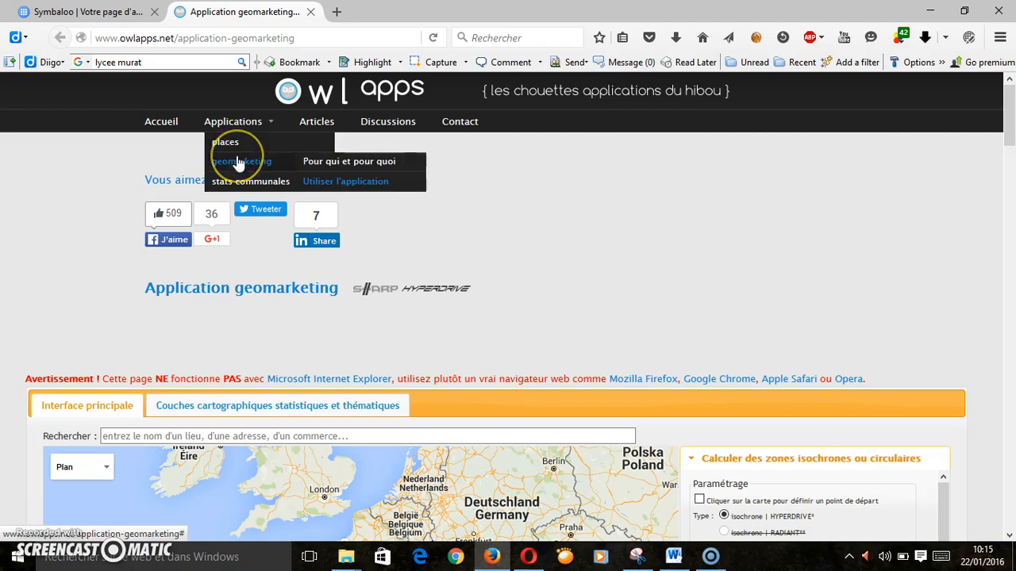
{"action": "left_click", "coordinate": [357, 193]}
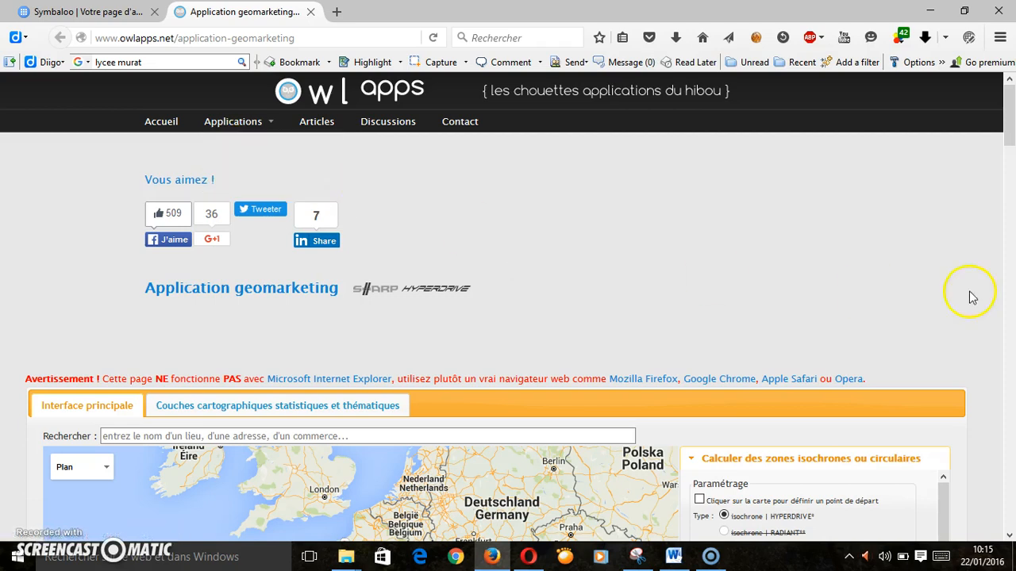
Enable choosing the starting point on the map and place it at Issoire, at 45.546286,3.258616.
{"action": "left_click_drag", "start_coordinate": [1010, 118], "coordinate": [1014, 163]}
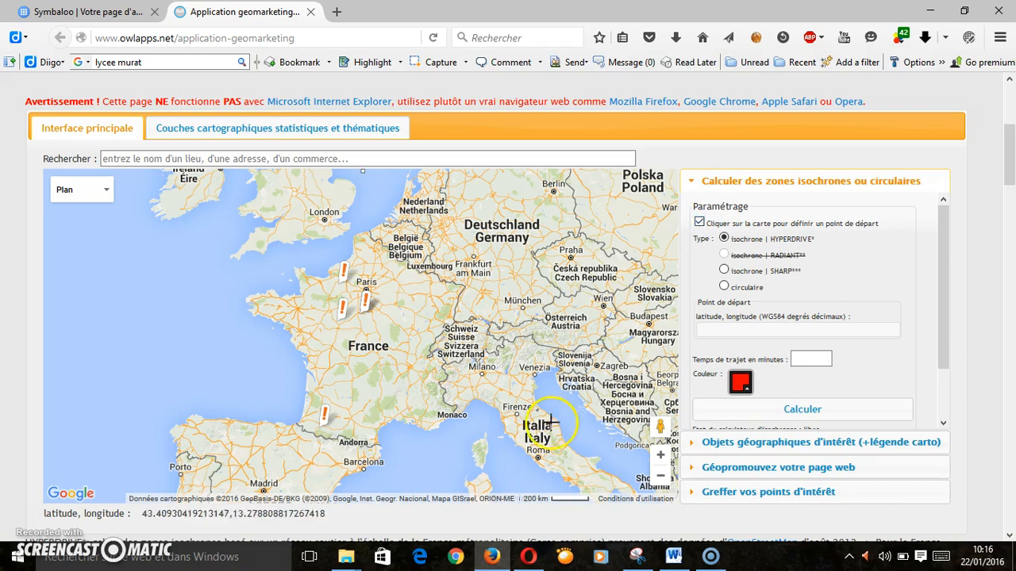
{"action": "left_click", "coordinate": [661, 457]}
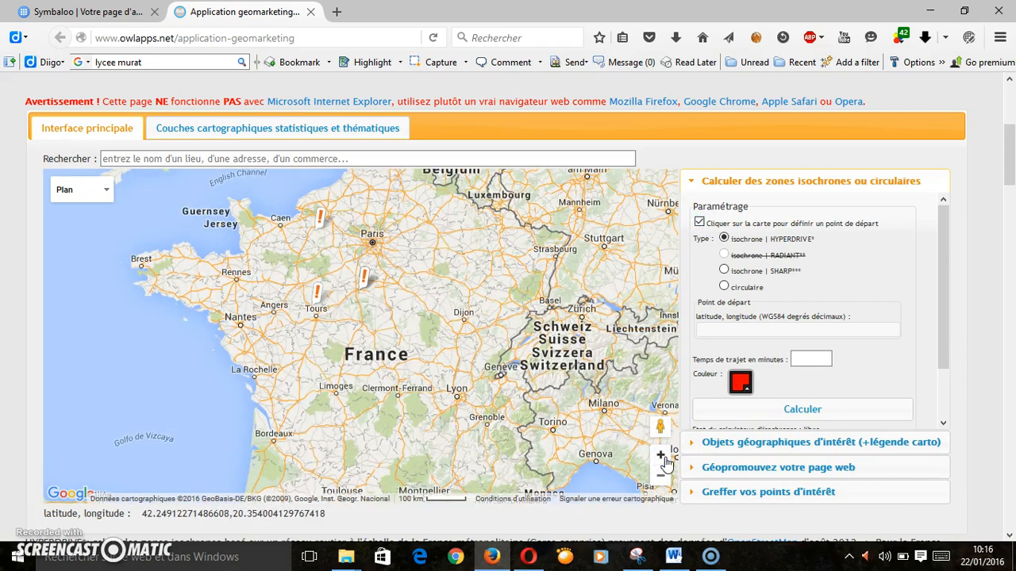
{"action": "left_click", "coordinate": [661, 455]}
{"action": "left_click", "coordinate": [661, 456]}
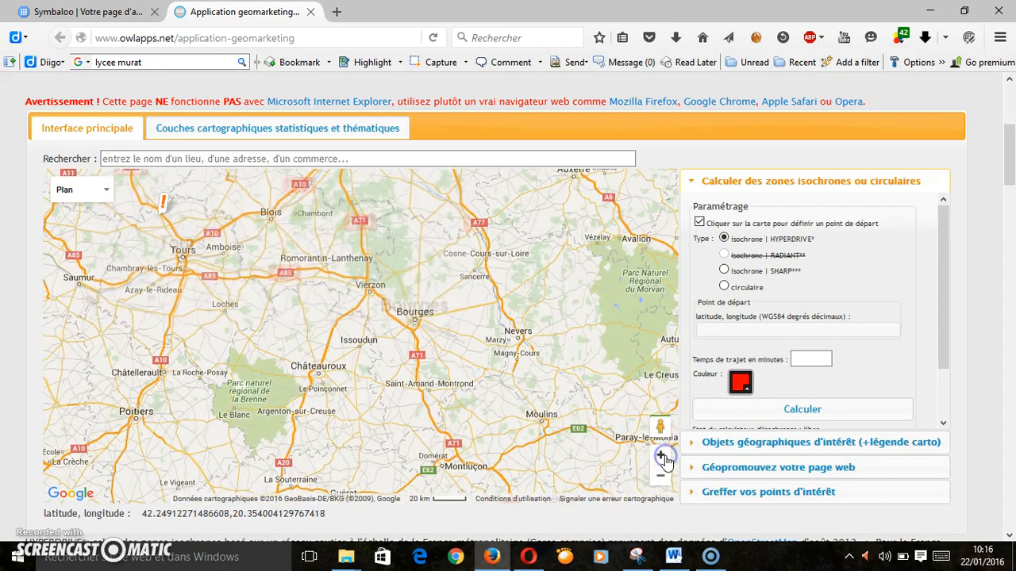
{"action": "left_click_drag", "start_coordinate": [553, 413], "coordinate": [454, 267]}
{"action": "left_click_drag", "start_coordinate": [436, 410], "coordinate": [408, 301]}
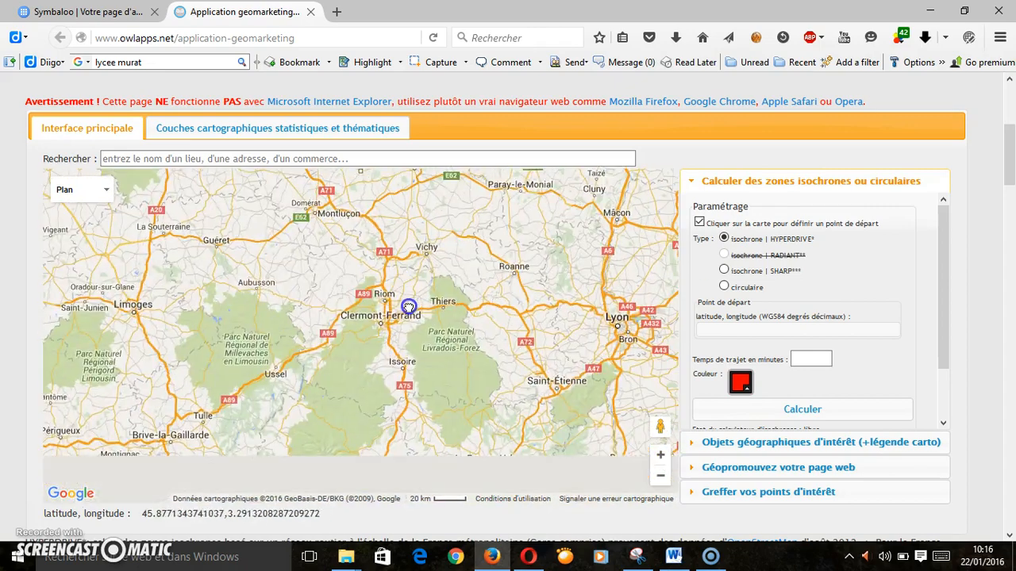
{"action": "left_click", "coordinate": [661, 457]}
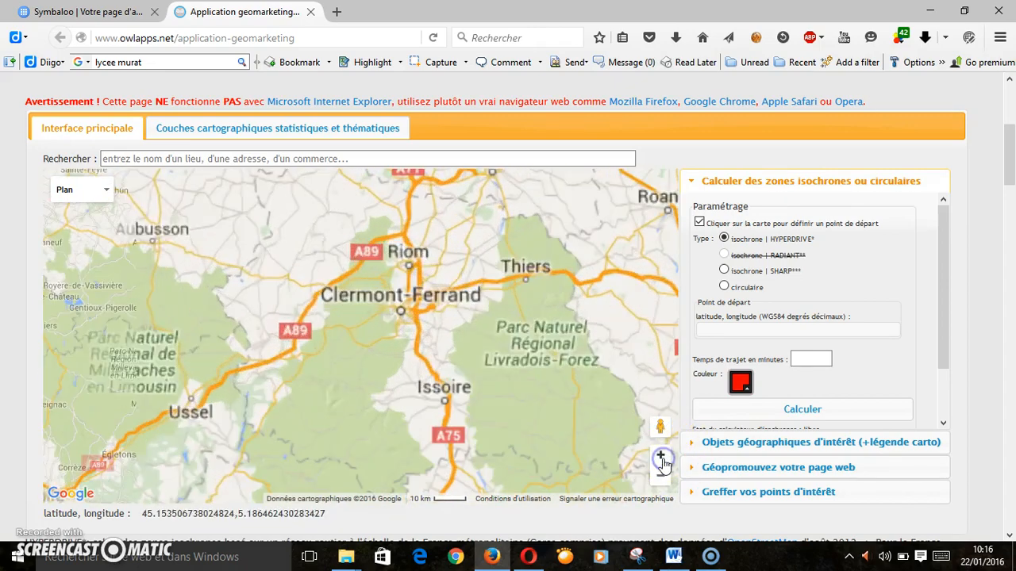
{"action": "left_click", "coordinate": [663, 458]}
{"action": "left_click_drag", "start_coordinate": [522, 370], "coordinate": [406, 278]}
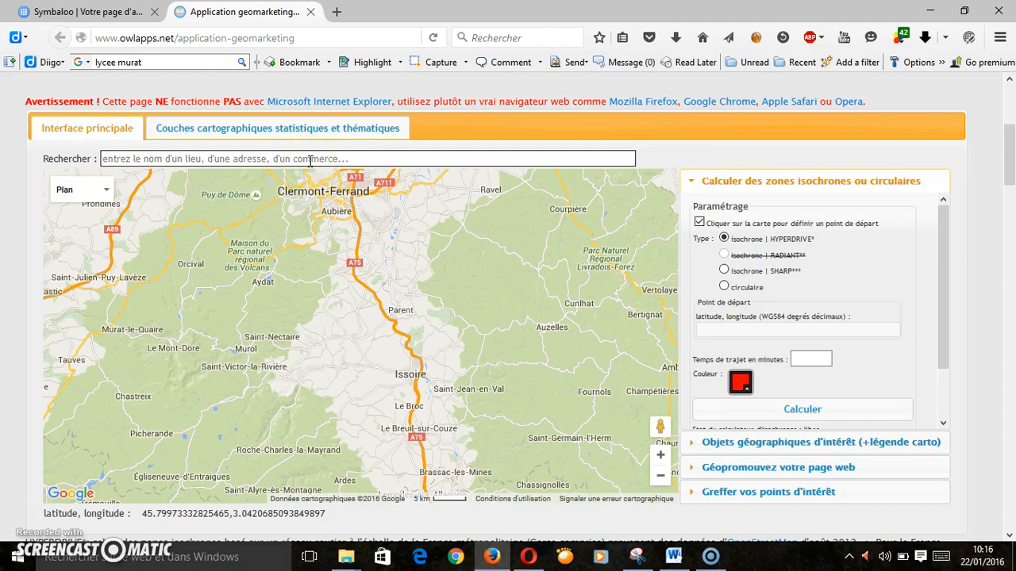
{"action": "left_click", "coordinate": [415, 370]}
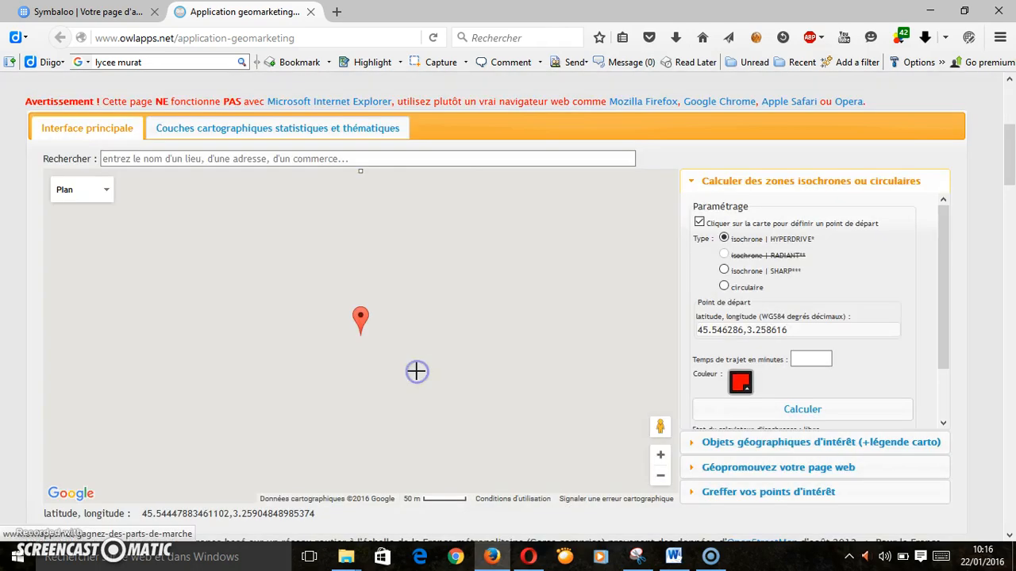
Examine the surroundings of the starting point and the notes explaining the HYPERDRIVE and SHARP calculation types.
{"action": "left_click", "coordinate": [662, 477]}
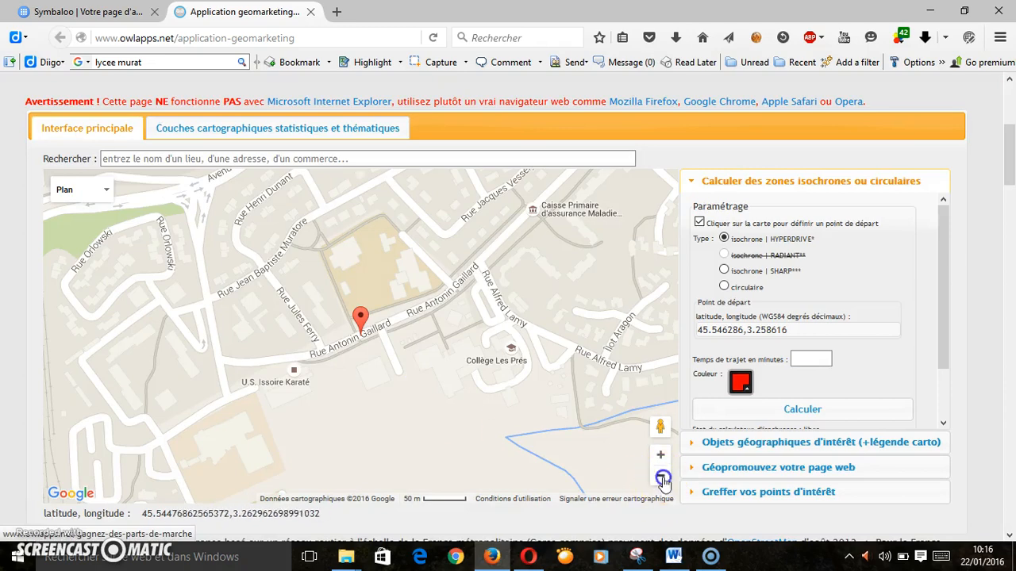
{"action": "left_click", "coordinate": [663, 478]}
{"action": "left_click", "coordinate": [662, 479]}
{"action": "left_click", "coordinate": [663, 479]}
{"action": "left_click", "coordinate": [663, 479]}
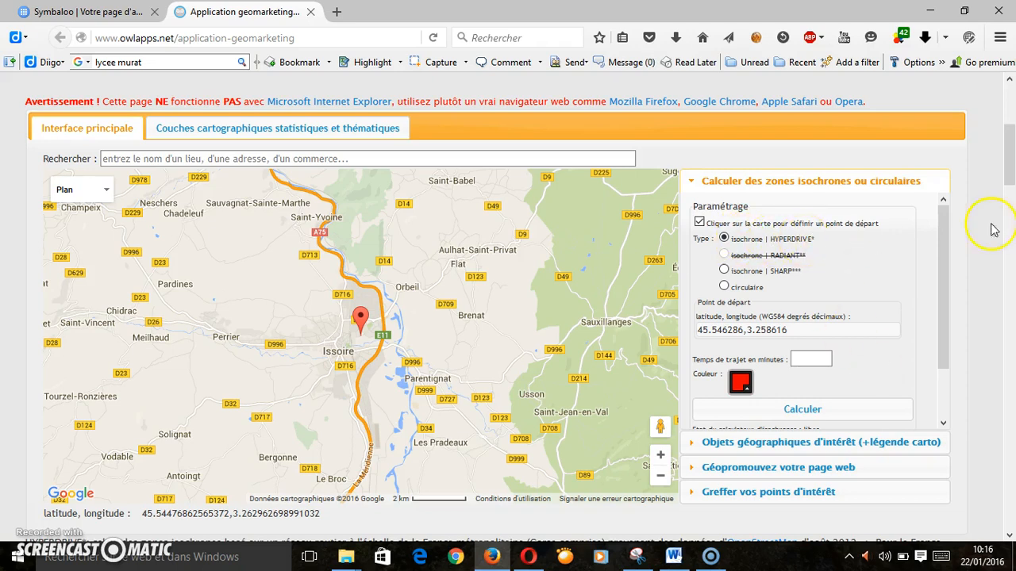
{"action": "scroll", "coordinate": [1010, 190], "scroll_direction": "down", "scroll_amount": 3}
{"action": "scroll", "coordinate": [1009, 170], "scroll_direction": "up", "scroll_amount": 1}
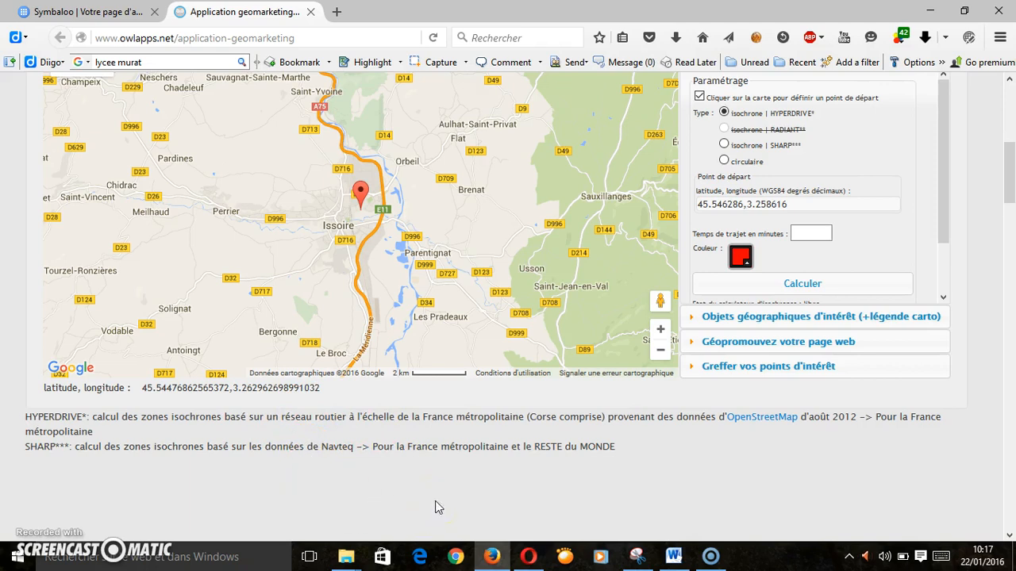
{"action": "left_click_drag", "start_coordinate": [1013, 188], "coordinate": [1008, 184]}
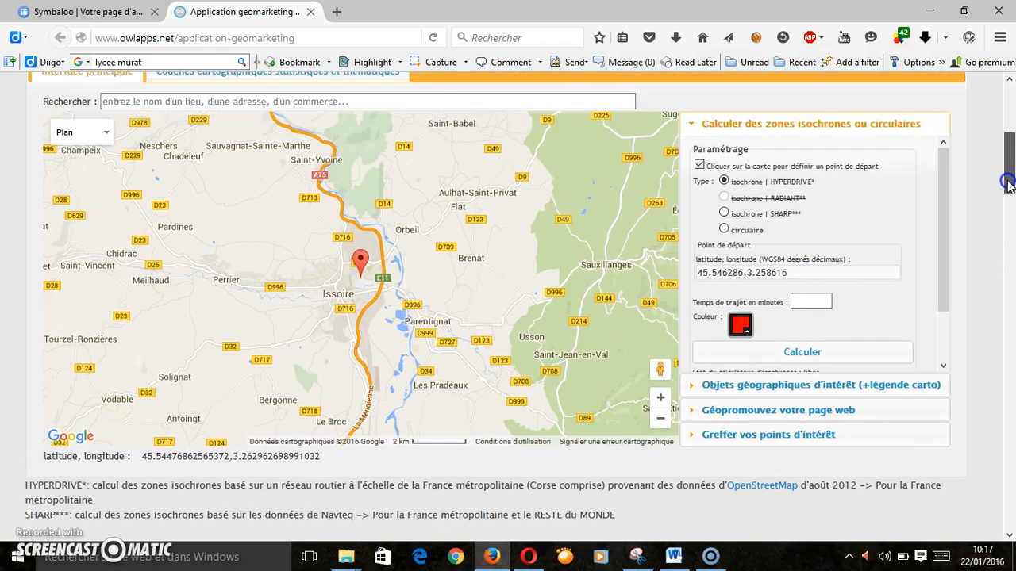
Calculate a red HYPERDRIVE isochrone zone with a travel time of 10 minutes from the Issoire starting point.
{"action": "left_click", "coordinate": [359, 271]}
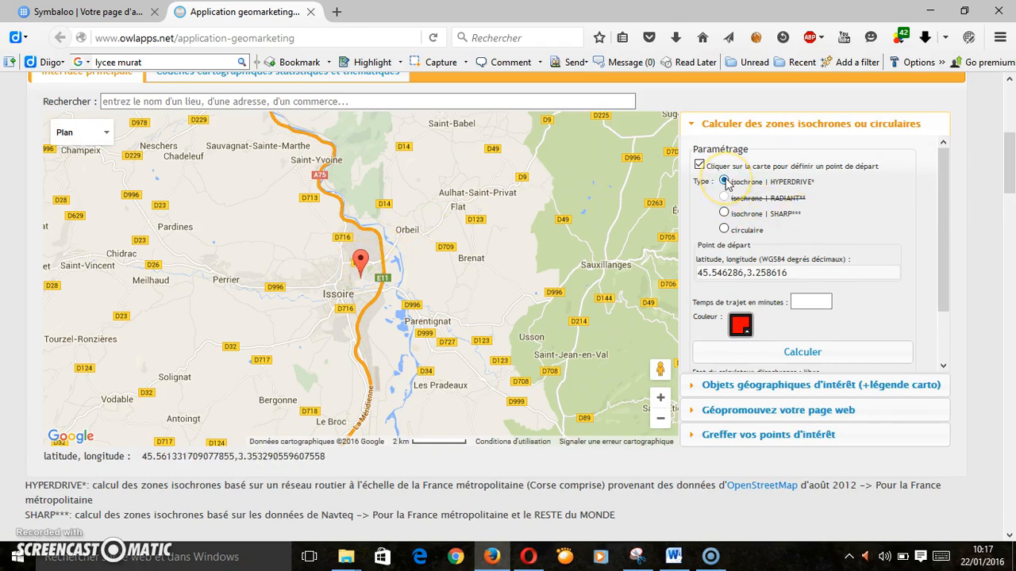
{"action": "left_click", "coordinate": [811, 302]}
{"action": "left_click", "coordinate": [816, 351]}
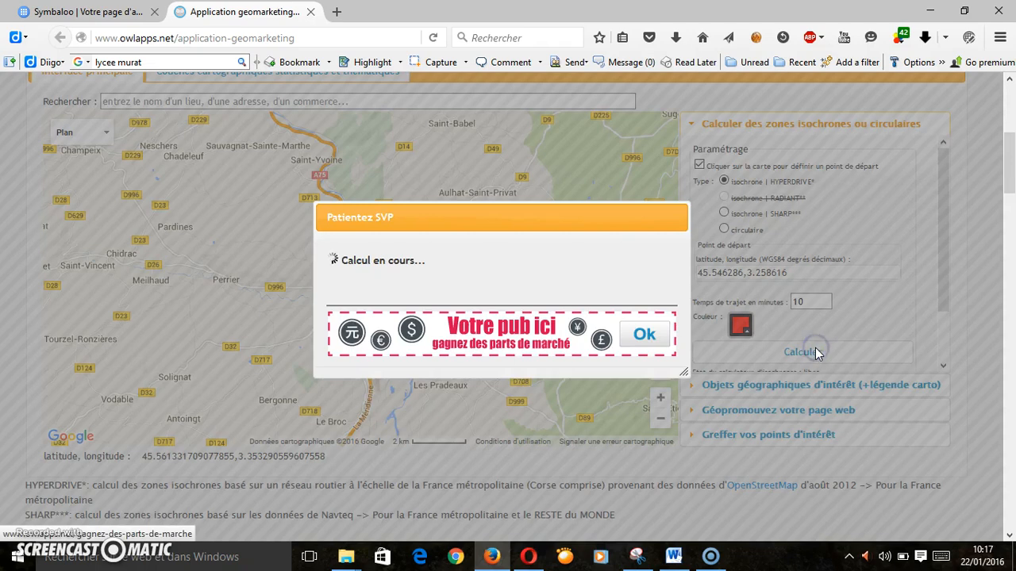
{"action": "left_click", "coordinate": [659, 419]}
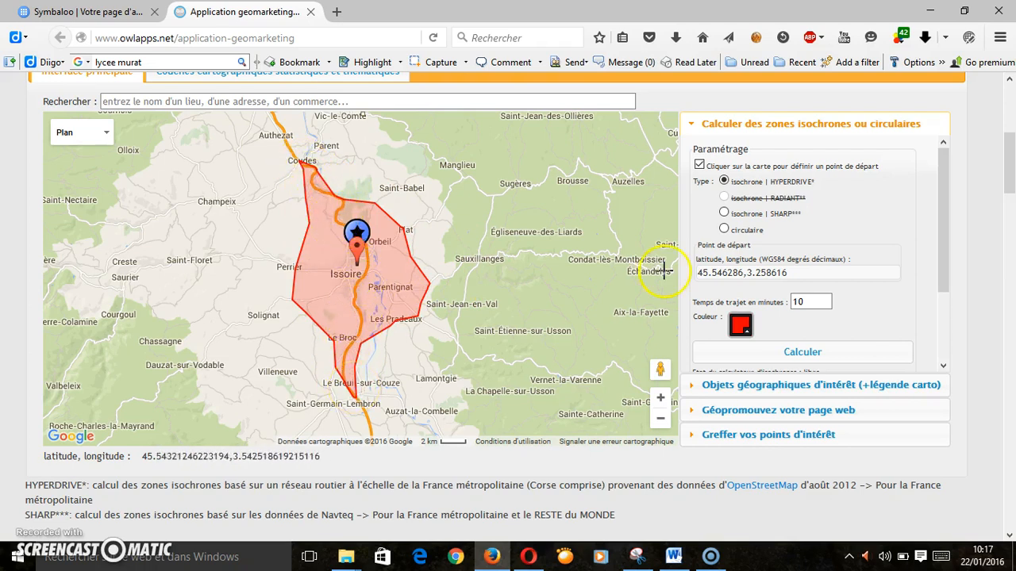
Set the travel time to 20 minutes and calculate a second isochrone zone from the same starting point.
{"action": "left_click_drag", "start_coordinate": [810, 301], "coordinate": [768, 301]}
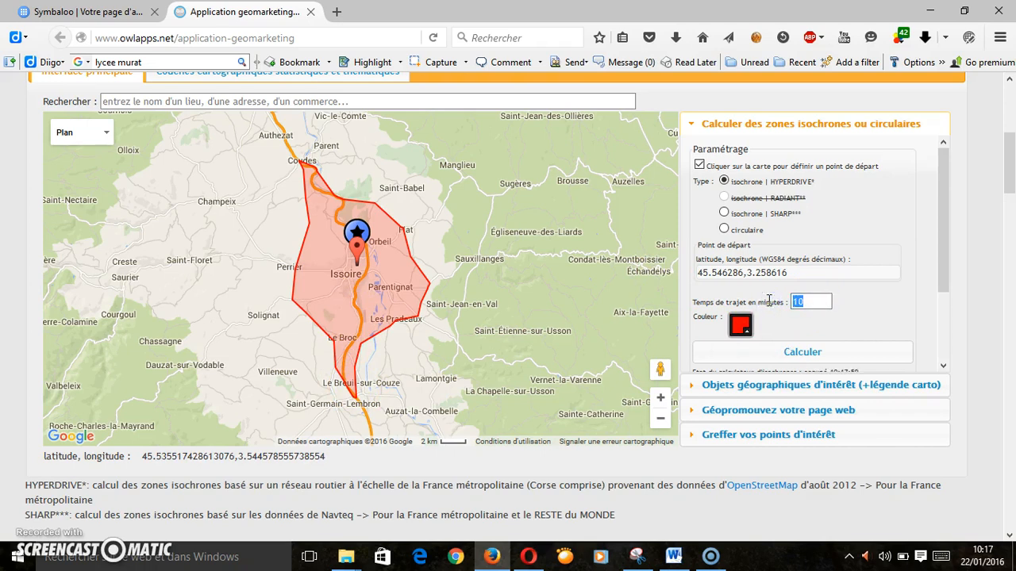
{"action": "left_click", "coordinate": [791, 361]}
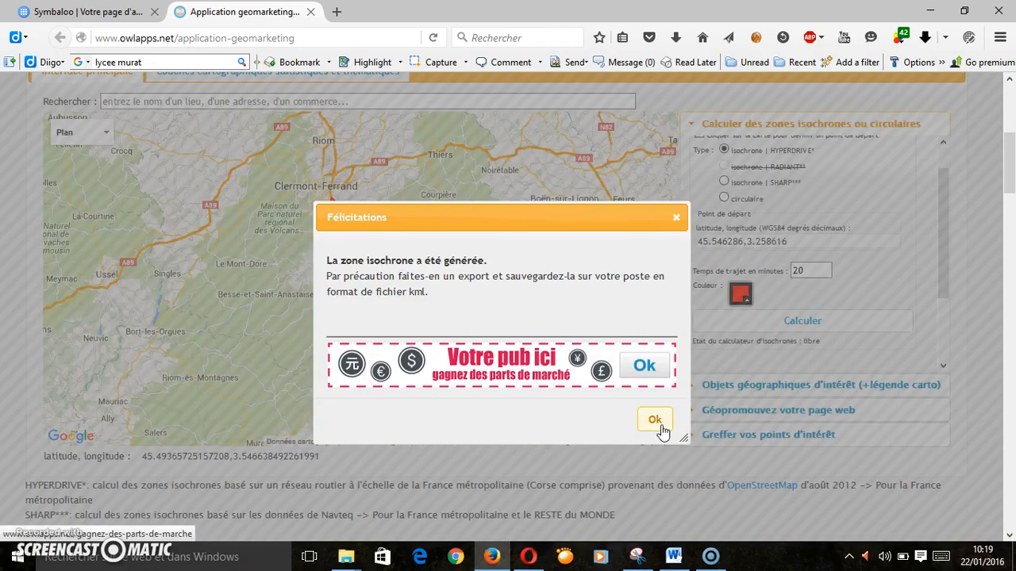
{"action": "left_click", "coordinate": [657, 423]}
{"action": "left_click", "coordinate": [660, 418]}
{"action": "left_click", "coordinate": [661, 418]}
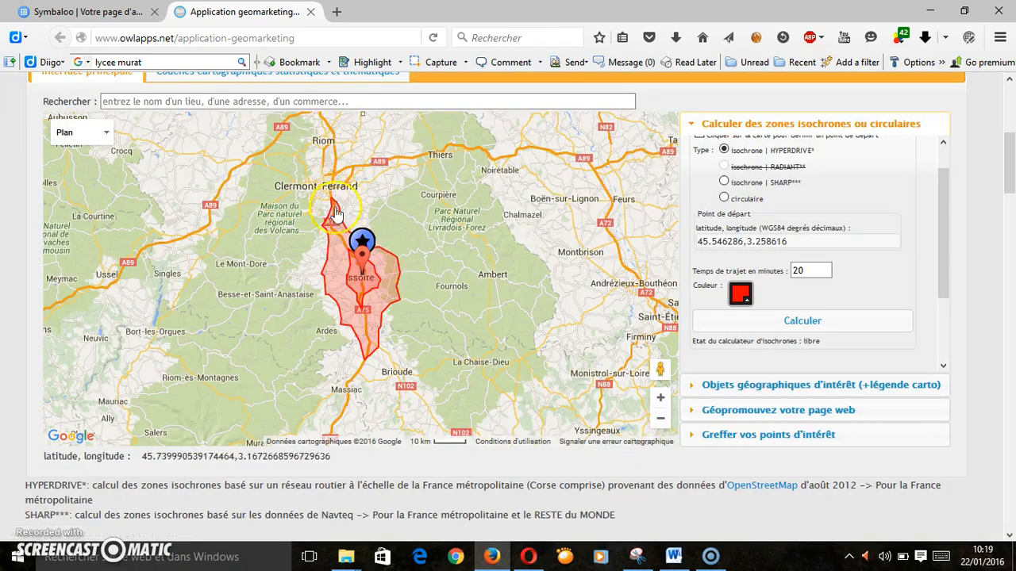
{"action": "left_click", "coordinate": [366, 361]}
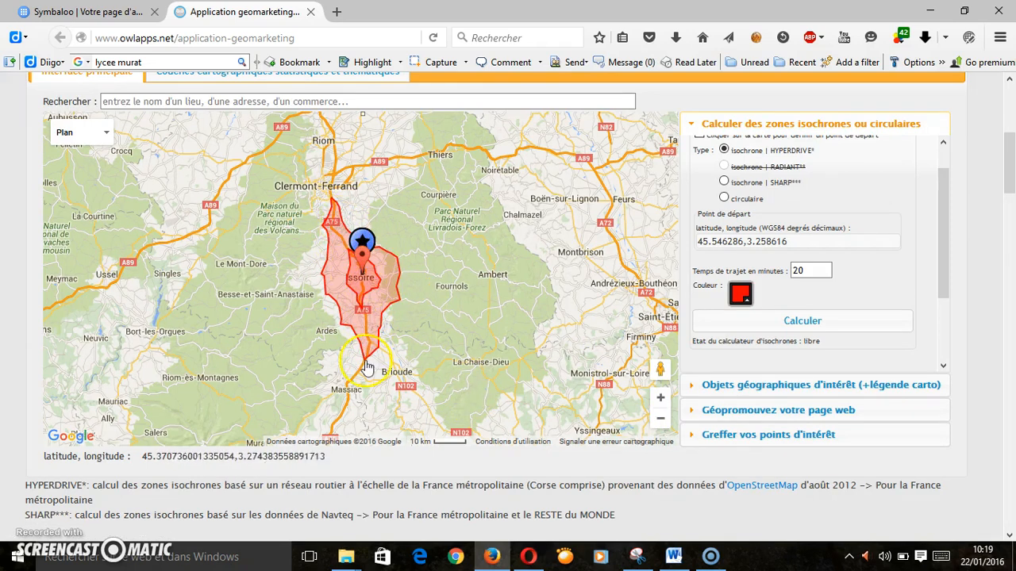
Set the travel time to 45 minutes and calculate a third isochrone zone around Issoire.
{"action": "left_click", "coordinate": [817, 271]}
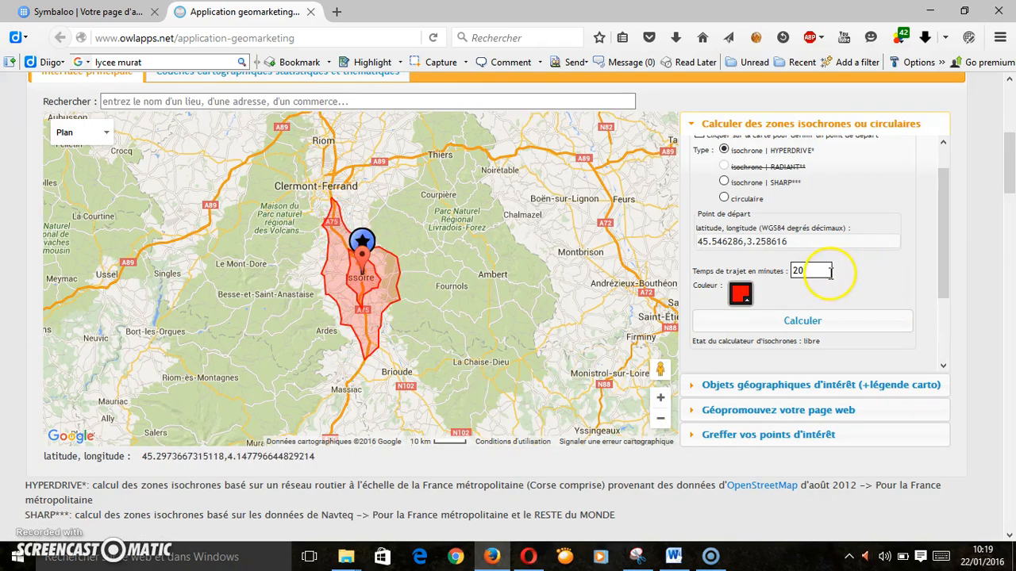
{"action": "left_click_drag", "start_coordinate": [806, 271], "coordinate": [779, 271]}
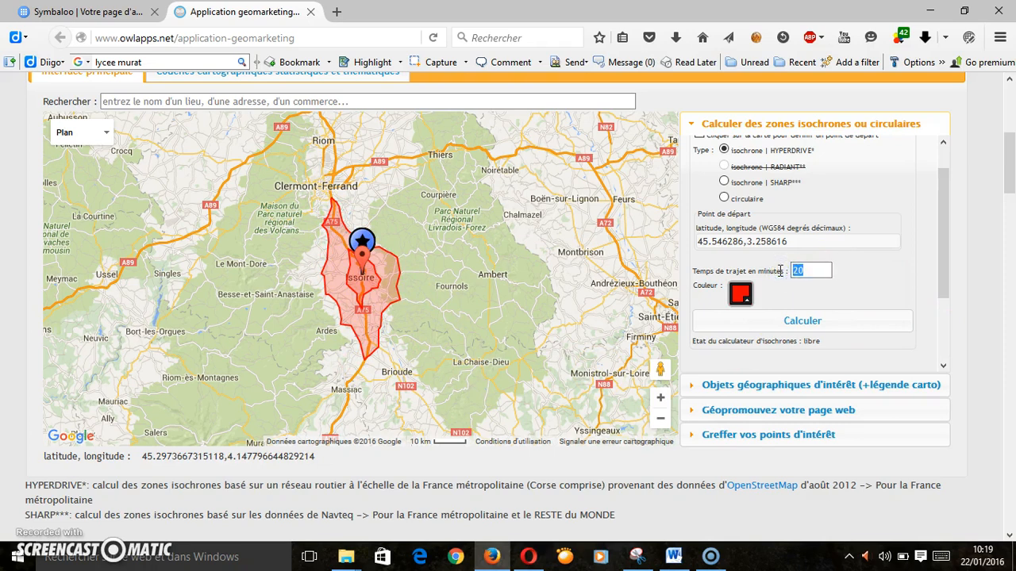
{"action": "type", "text": "45"}
{"action": "left_click", "coordinate": [768, 327]}
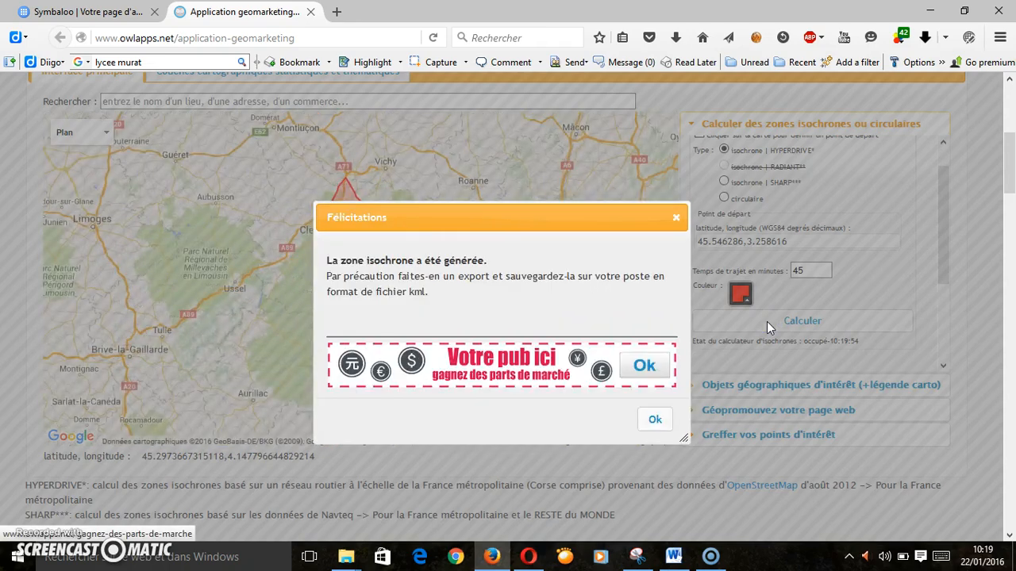
{"action": "left_click", "coordinate": [658, 419]}
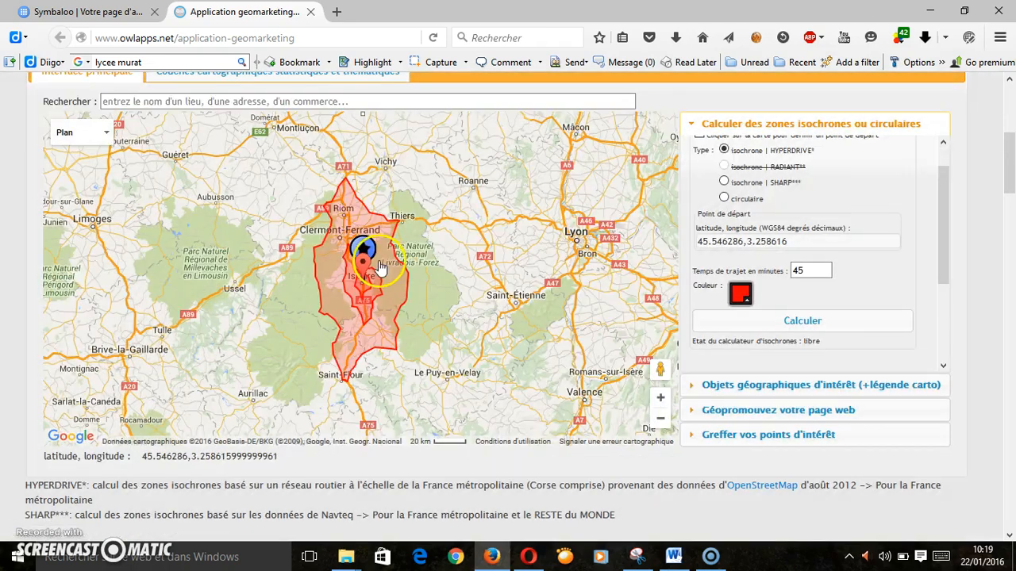
Hide the 45-minute and 20-minute isochrone zones on the map.
{"action": "left_click", "coordinate": [660, 397]}
{"action": "left_click", "coordinate": [660, 398]}
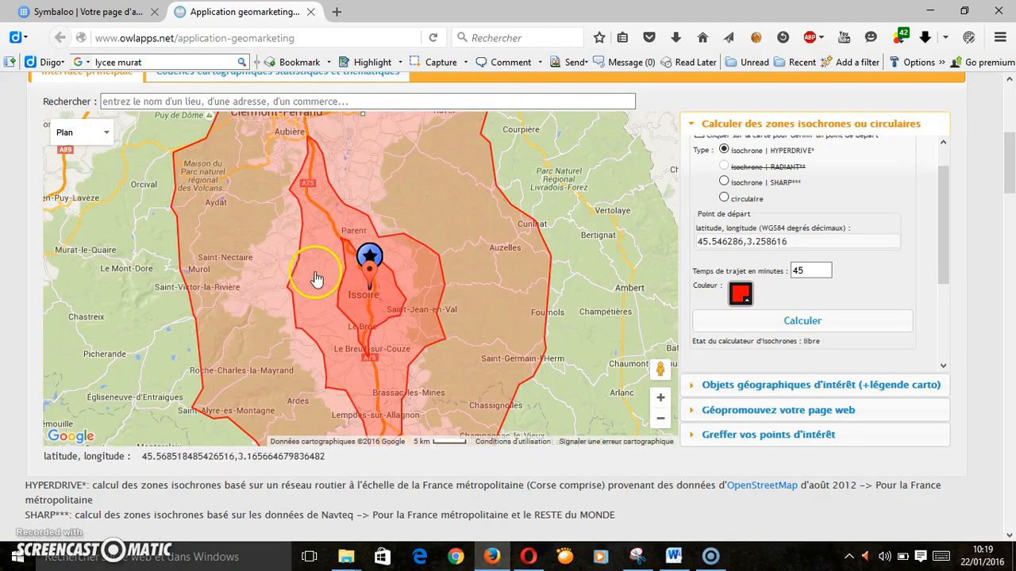
{"action": "left_click", "coordinate": [660, 421]}
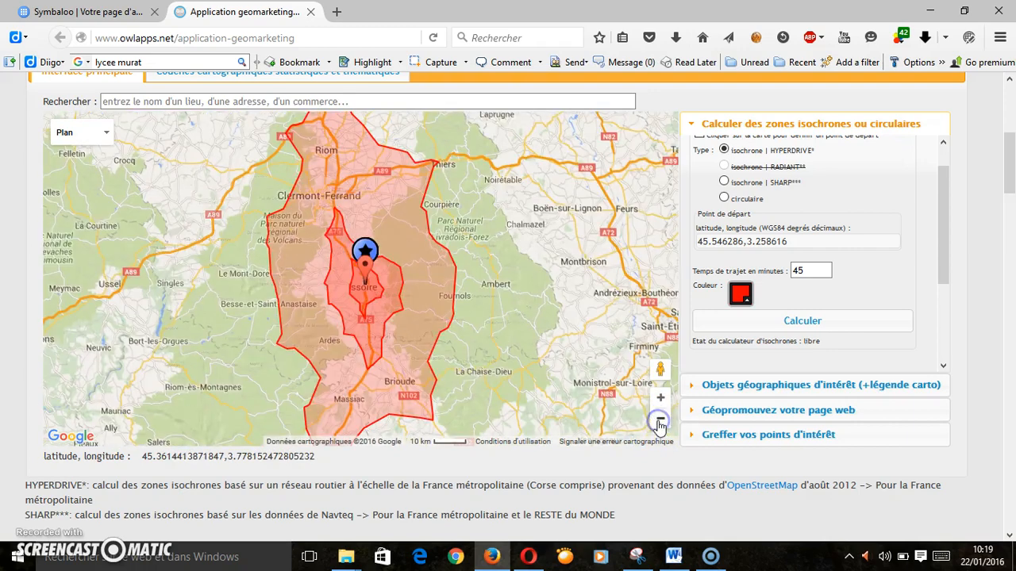
{"action": "left_click", "coordinate": [660, 420]}
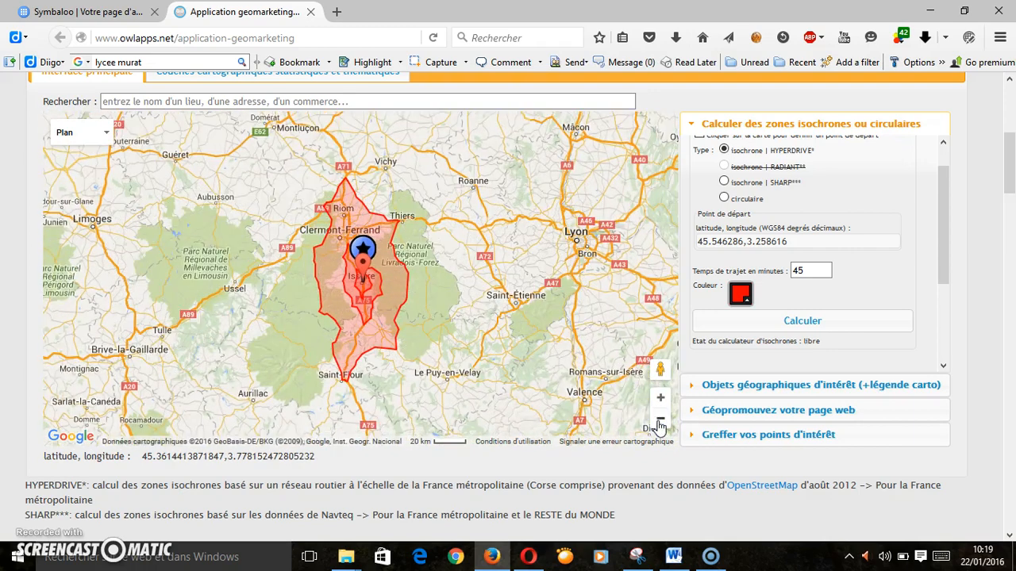
{"action": "left_click", "coordinate": [660, 398]}
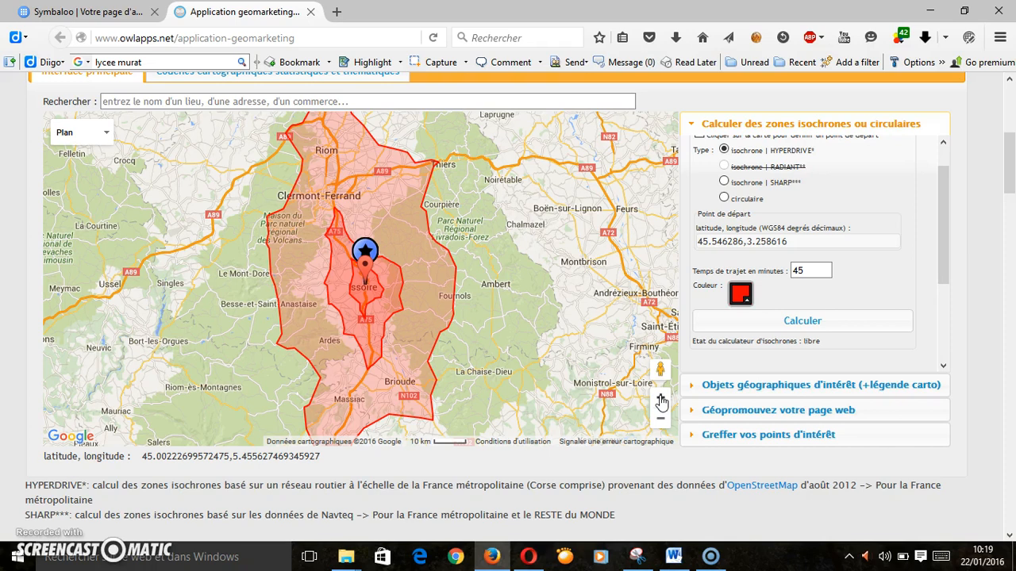
{"action": "left_click_drag", "start_coordinate": [945, 199], "coordinate": [942, 281]}
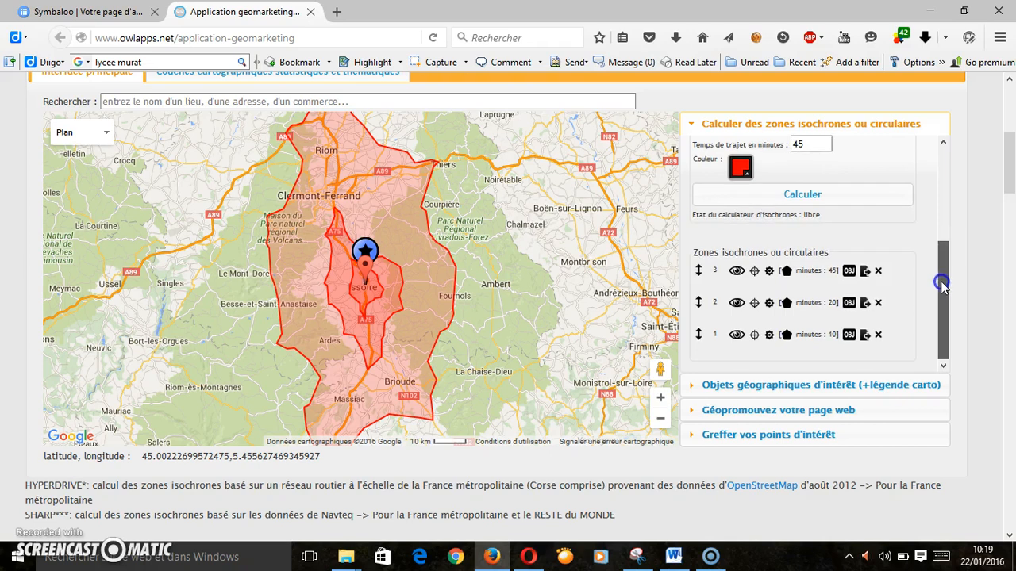
{"action": "left_click", "coordinate": [736, 272]}
{"action": "left_click", "coordinate": [737, 302]}
{"action": "left_click", "coordinate": [737, 335]}
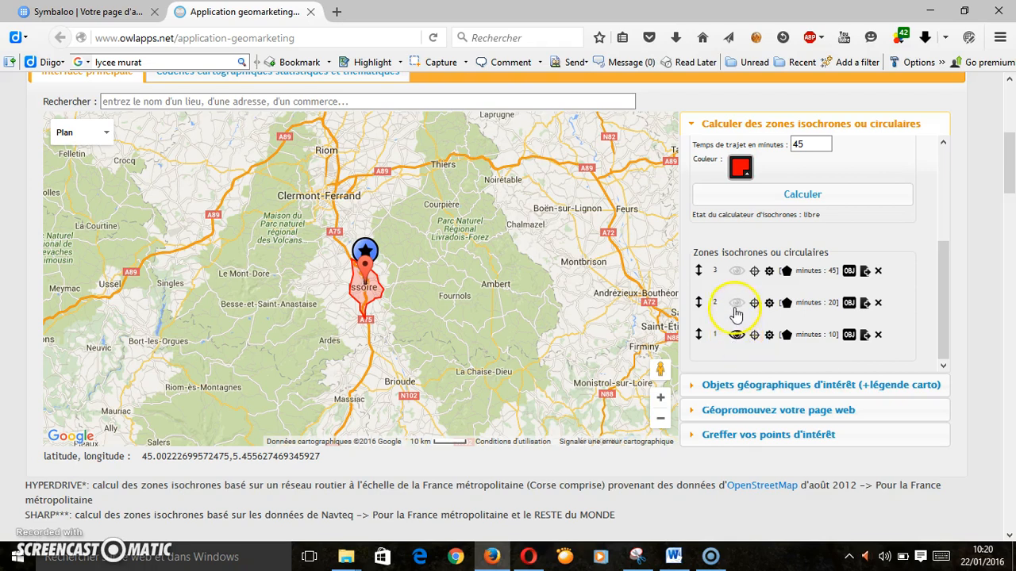
Display the 20-minute and 45-minute isochrone zones on the map again.
{"action": "left_click", "coordinate": [737, 303]}
{"action": "left_click", "coordinate": [738, 272]}
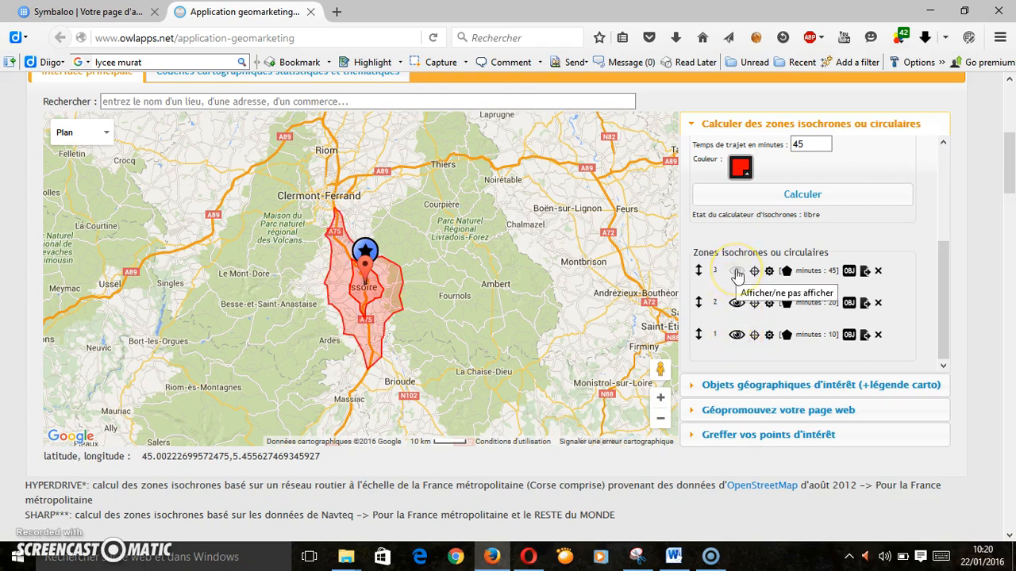
{"action": "left_click", "coordinate": [736, 272]}
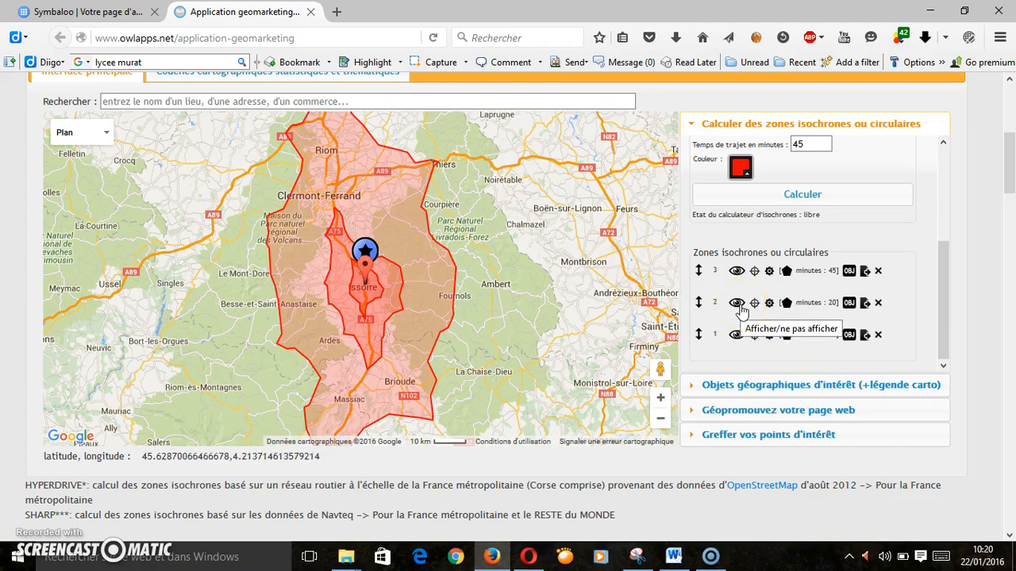
{"action": "left_click", "coordinate": [902, 342]}
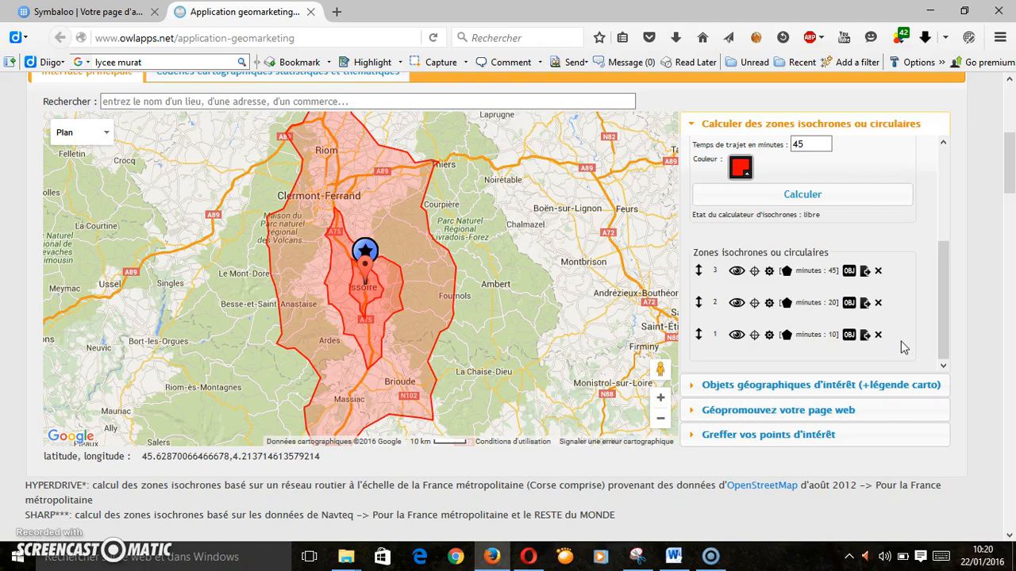
List the objects of interest of types bar a bières, café, fast food, pub and restaurant within the 45-minute zone.
{"action": "left_click", "coordinate": [238, 460]}
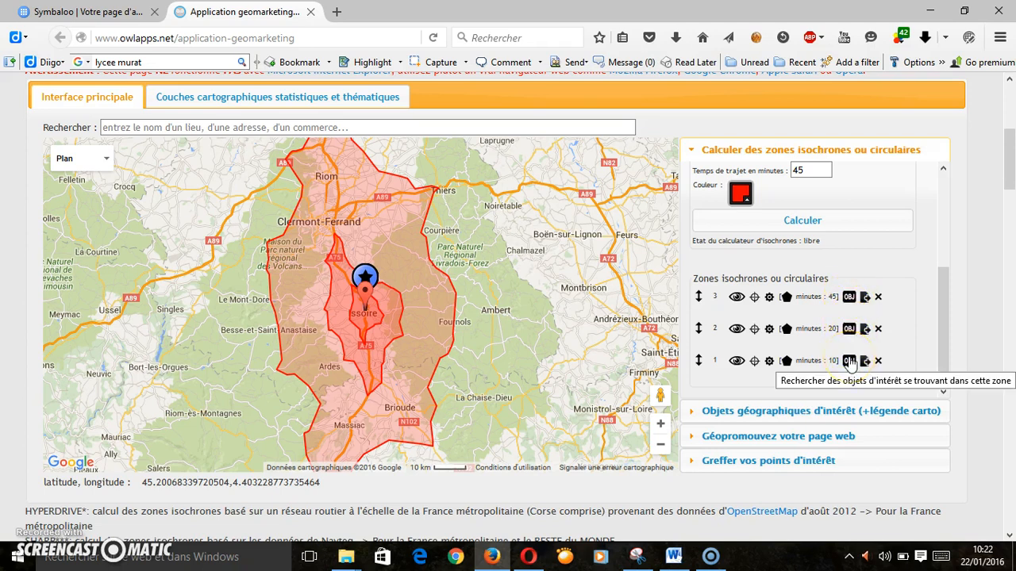
{"action": "left_click", "coordinate": [849, 298]}
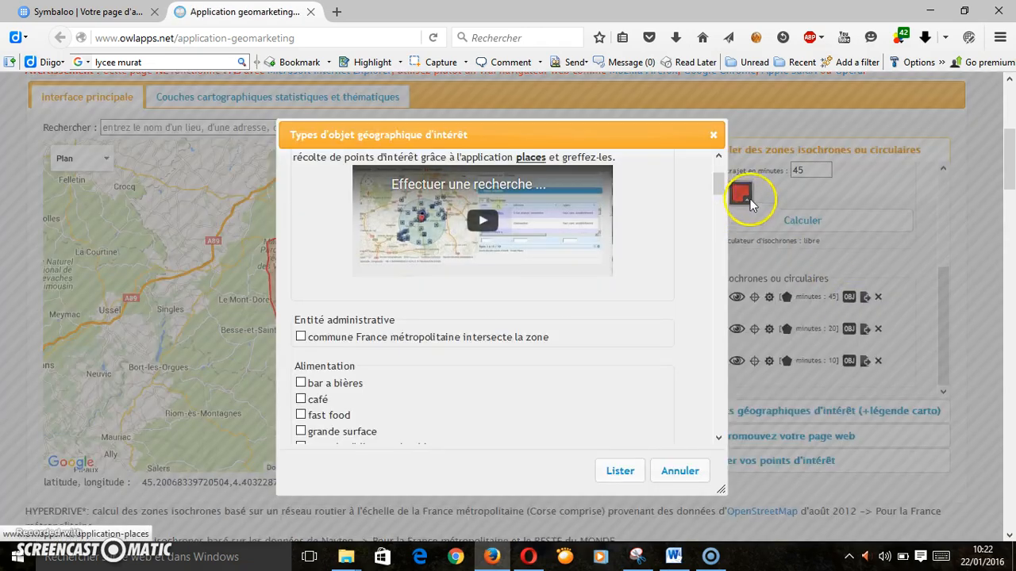
{"action": "left_click_drag", "start_coordinate": [718, 183], "coordinate": [720, 201]}
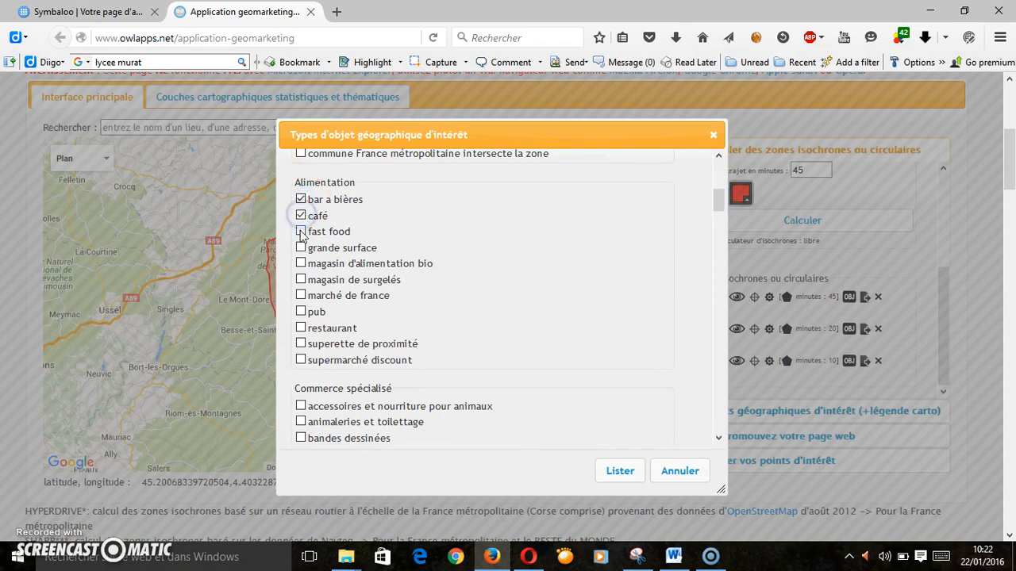
{"action": "left_click", "coordinate": [301, 328]}
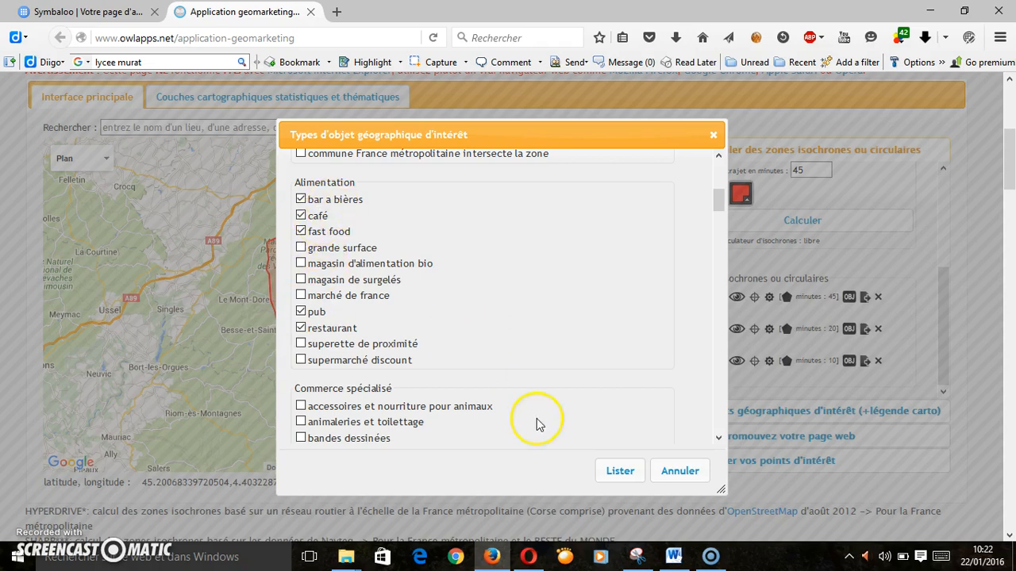
{"action": "left_click", "coordinate": [623, 471]}
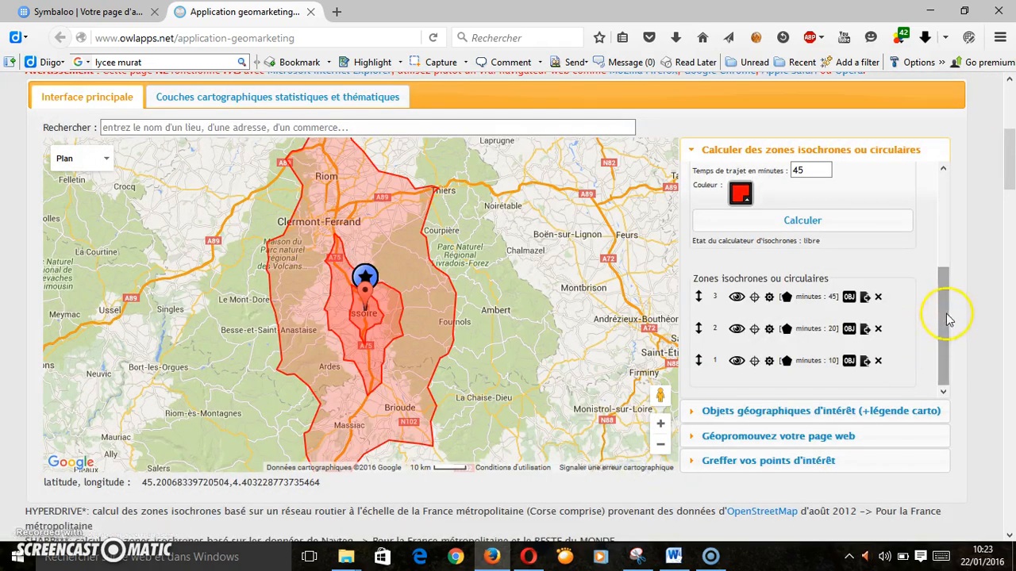
Show the geographic objects of interest and set the owlapps points of interest table to 100 lines per page.
{"action": "left_click", "coordinate": [803, 413]}
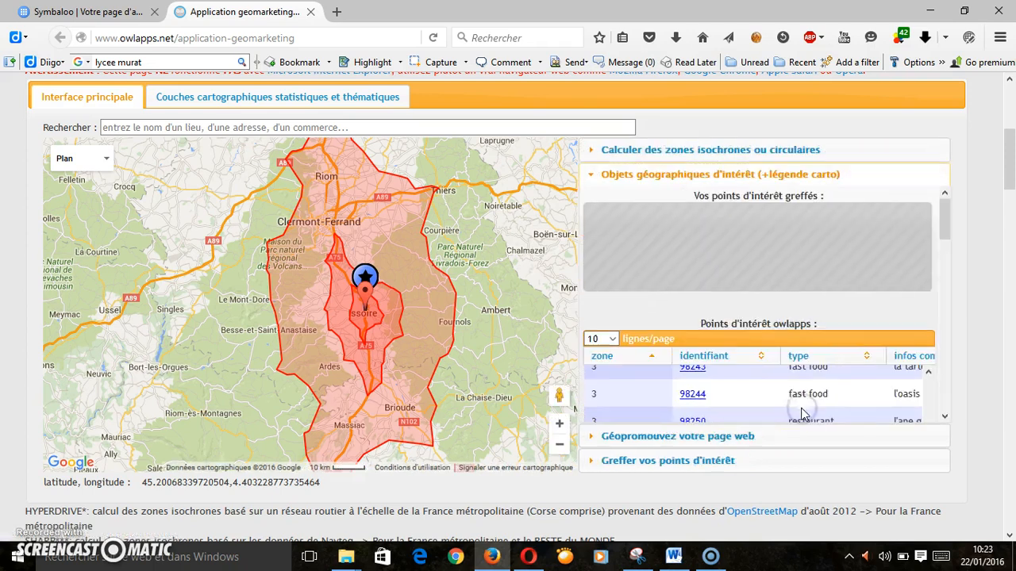
{"action": "left_click_drag", "start_coordinate": [944, 220], "coordinate": [946, 230]}
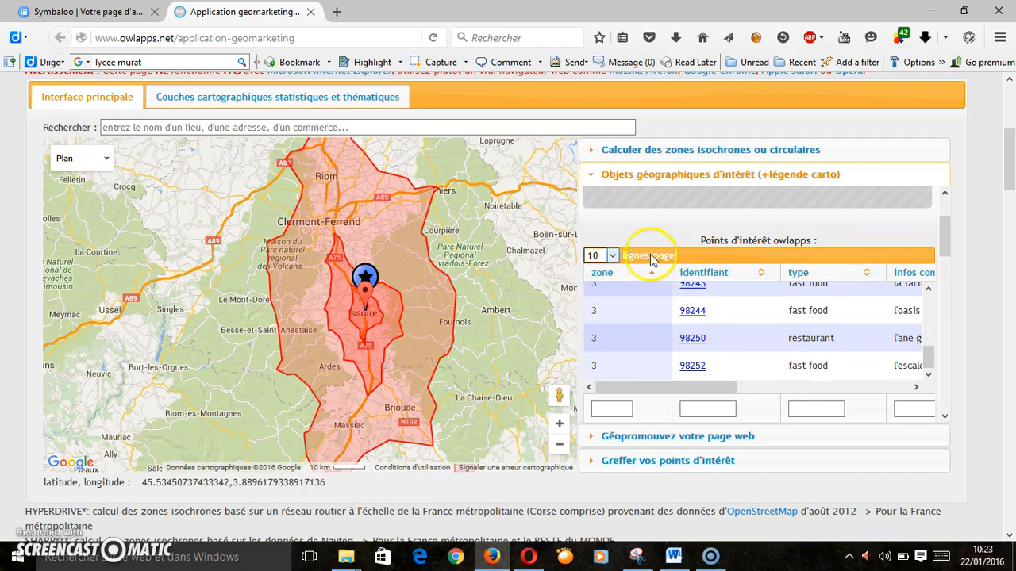
{"action": "left_click", "coordinate": [612, 255]}
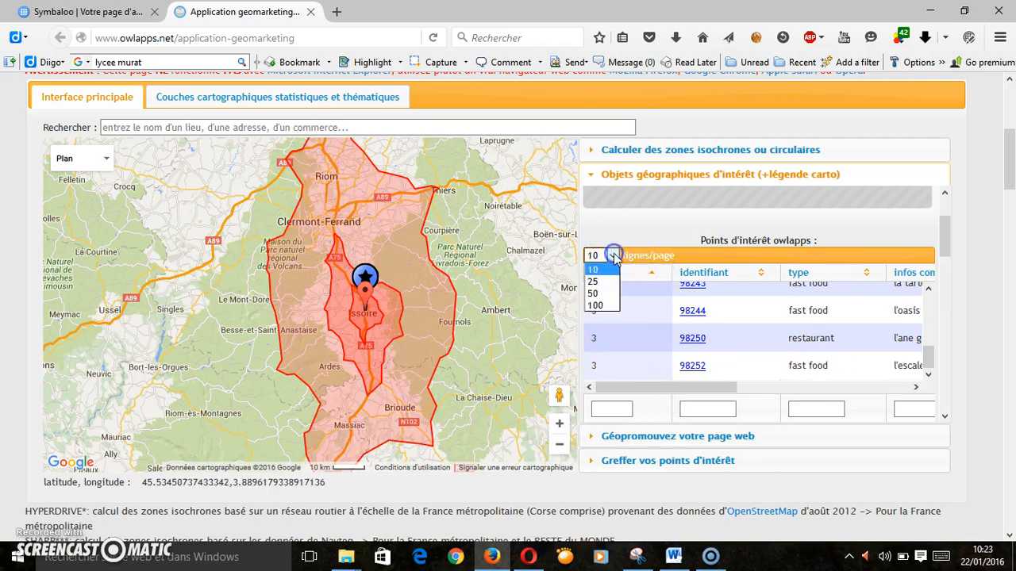
{"action": "left_click", "coordinate": [601, 305]}
Sort the owlapps points of interest by type and review their names and communes.
{"action": "left_click_drag", "start_coordinate": [934, 329], "coordinate": [931, 352]}
{"action": "left_click", "coordinate": [869, 274]}
{"action": "mouse_move", "coordinate": [928, 301]}
{"action": "left_mouse_down"}
{"action": "mouse_move", "coordinate": [936, 291]}
{"action": "mouse_move", "coordinate": [927, 310]}
{"action": "left_mouse_up"}
{"action": "left_click", "coordinate": [687, 373]}
{"action": "left_click_drag", "start_coordinate": [684, 386], "coordinate": [827, 392]}
{"action": "left_click_drag", "start_coordinate": [926, 315], "coordinate": [927, 336]}
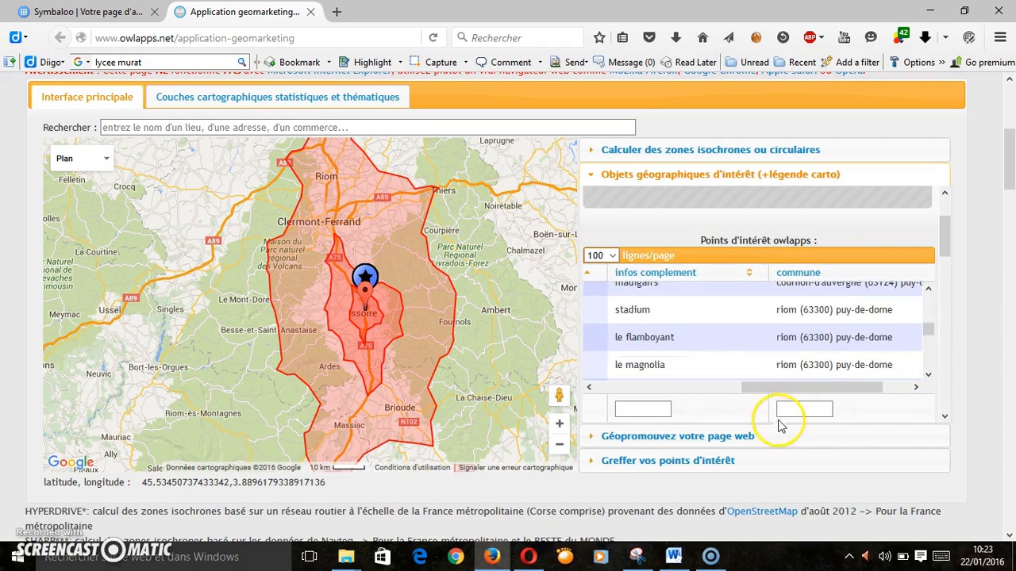
{"action": "left_click_drag", "start_coordinate": [833, 388], "coordinate": [732, 393]}
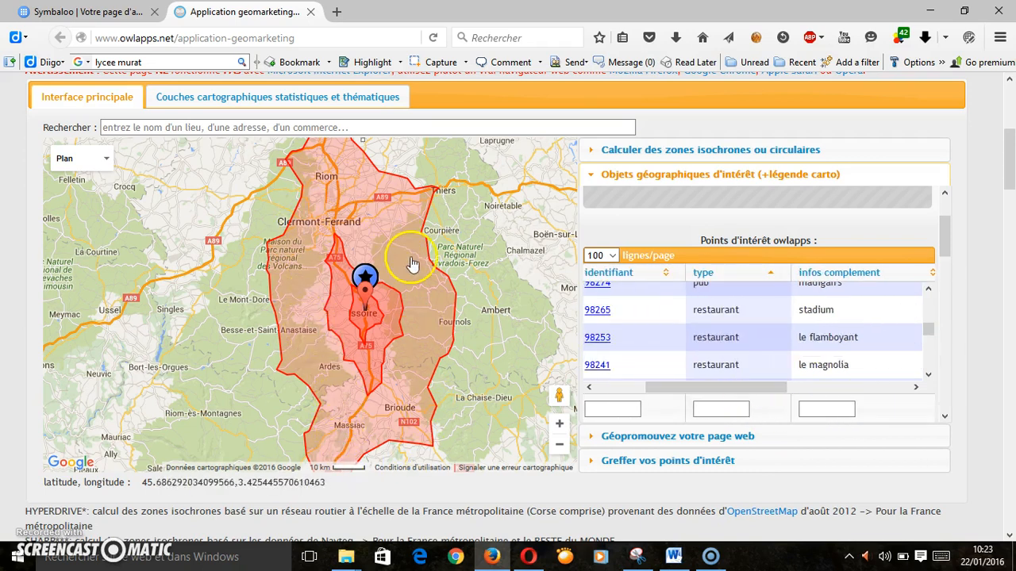
Look back at the list of calculated isochrone zones and reopen the geographic objects of interest.
{"action": "left_click_drag", "start_coordinate": [945, 245], "coordinate": [944, 224]}
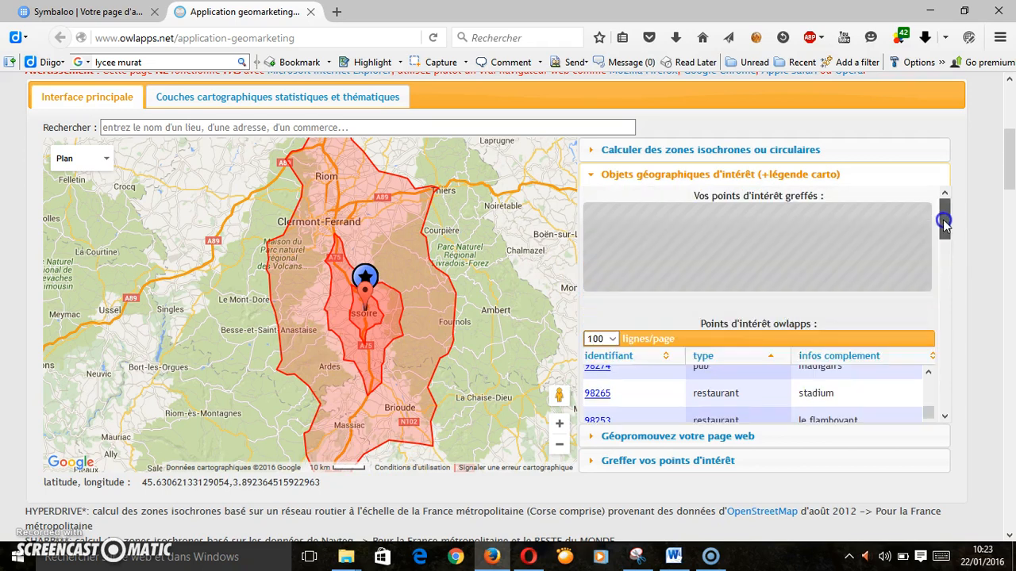
{"action": "left_click", "coordinate": [812, 151]}
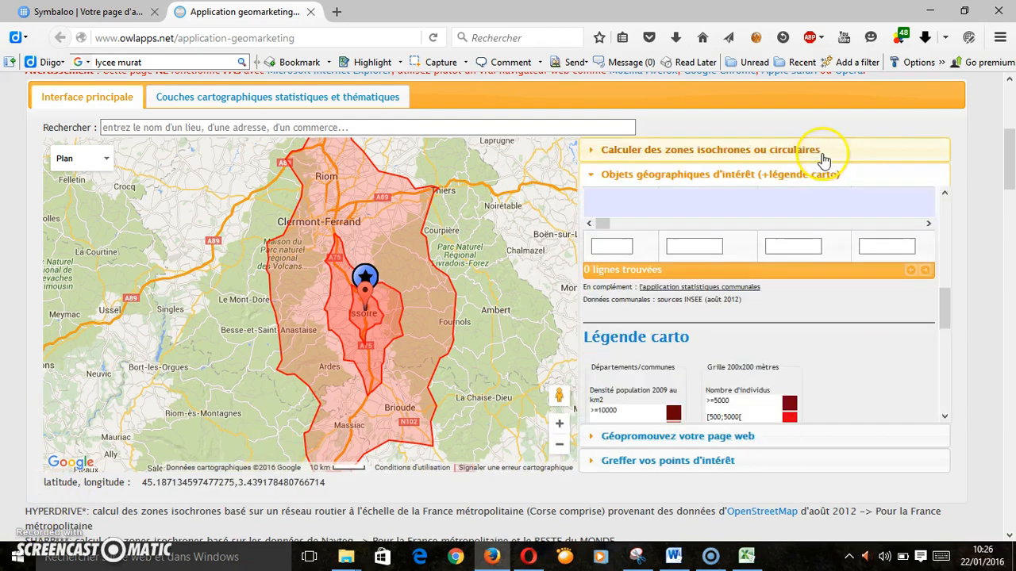
{"action": "left_click", "coordinate": [822, 153]}
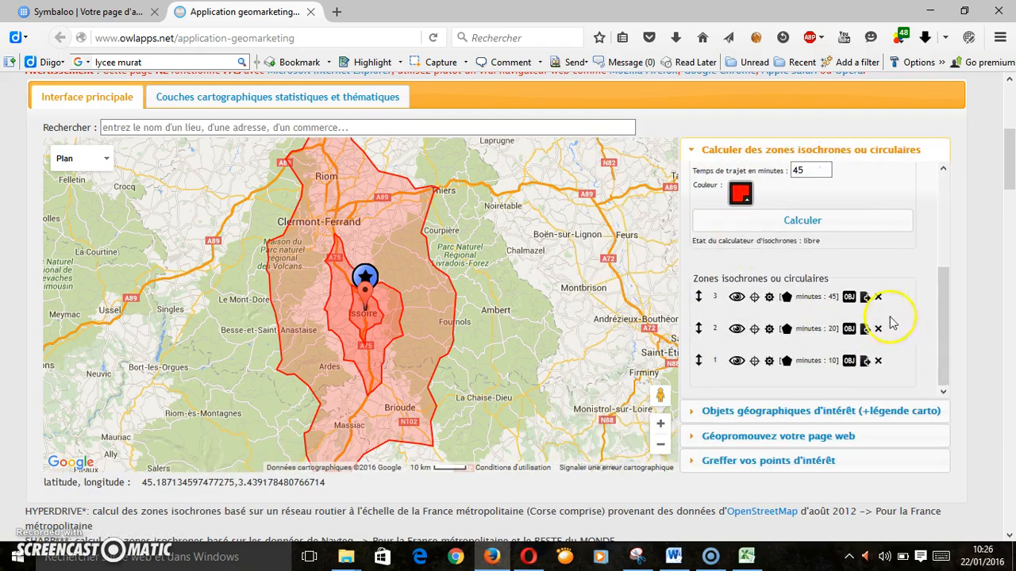
{"action": "left_click", "coordinate": [846, 410]}
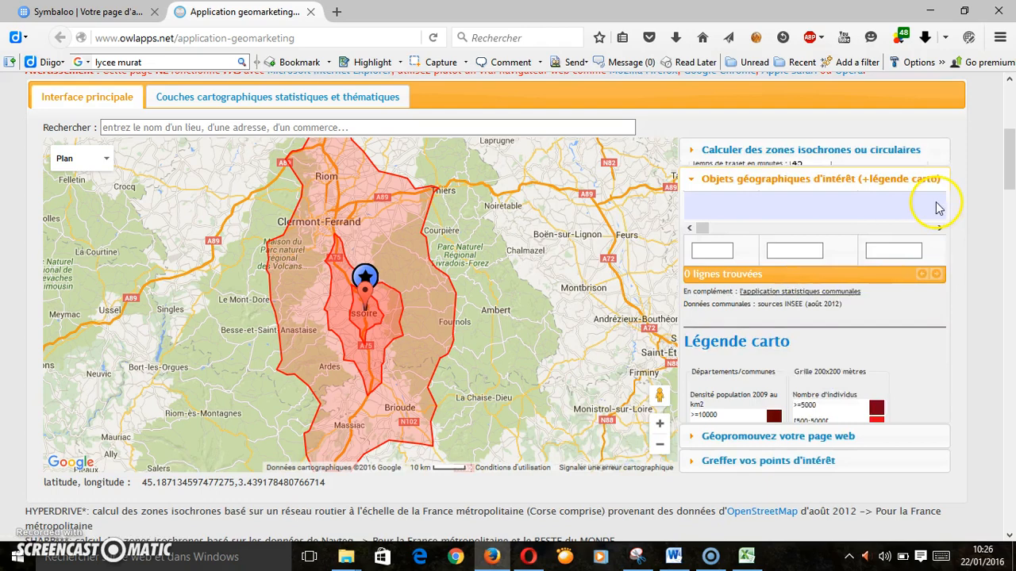
Select the rows of the owlapps points of interest table from the beginning of the list through the last row.
{"action": "left_click_drag", "start_coordinate": [942, 300], "coordinate": [939, 225]}
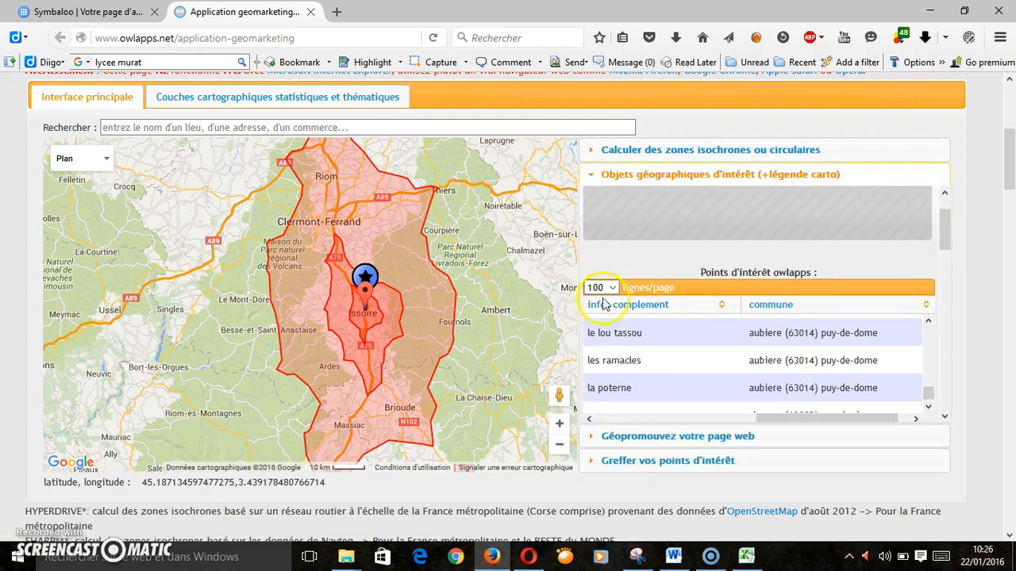
{"action": "left_click_drag", "start_coordinate": [927, 392], "coordinate": [928, 328]}
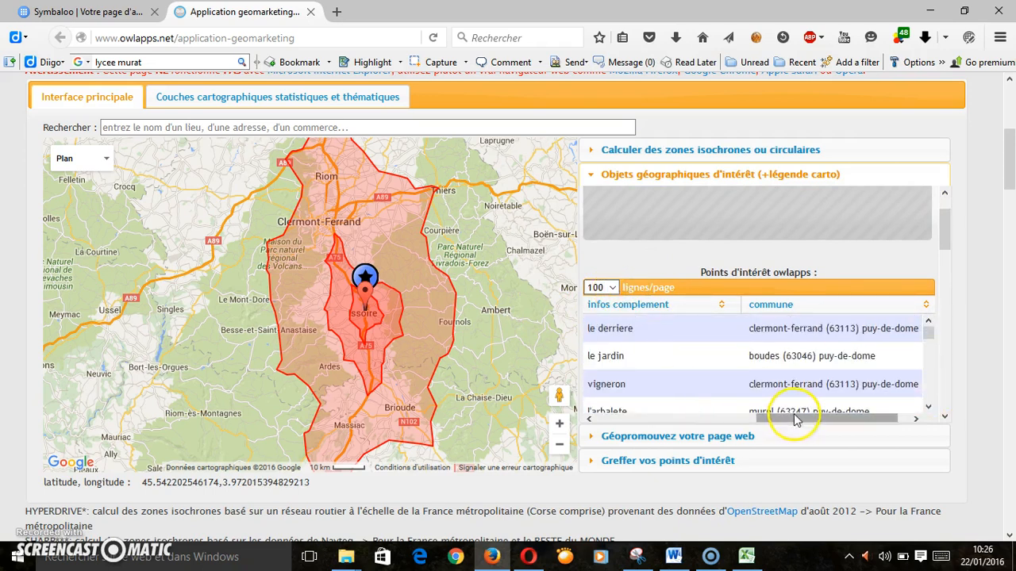
{"action": "left_click_drag", "start_coordinate": [792, 415], "coordinate": [596, 417]}
{"action": "left_click_drag", "start_coordinate": [631, 336], "coordinate": [974, 349]}
{"action": "left_click_drag", "start_coordinate": [902, 349], "coordinate": [911, 439]}
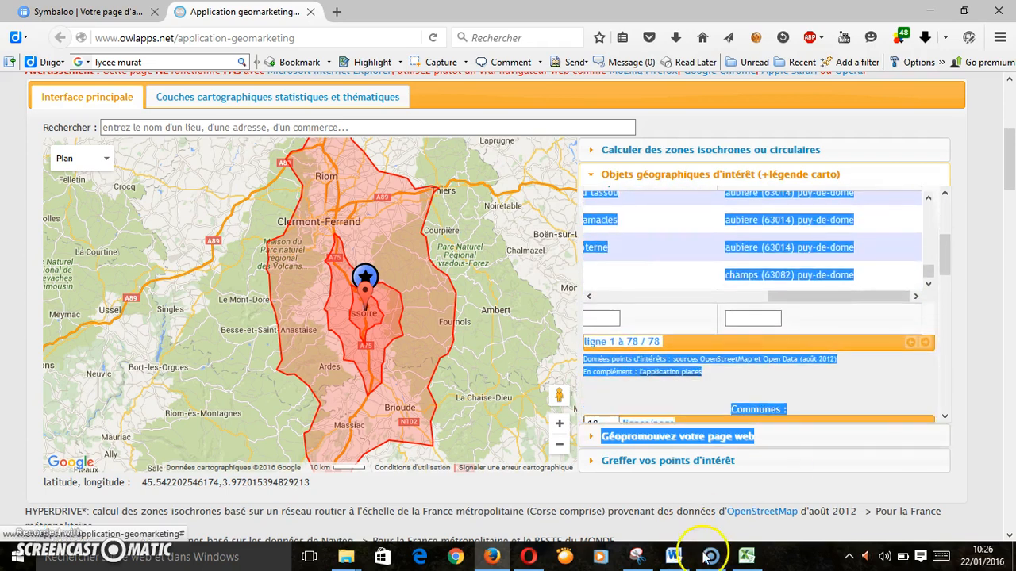
Switch to Excel to examine the points of interest copied into Classeur1, and return to the points of interest in the browser.
{"action": "left_click", "coordinate": [746, 557]}
{"action": "left_click", "coordinate": [695, 323]}
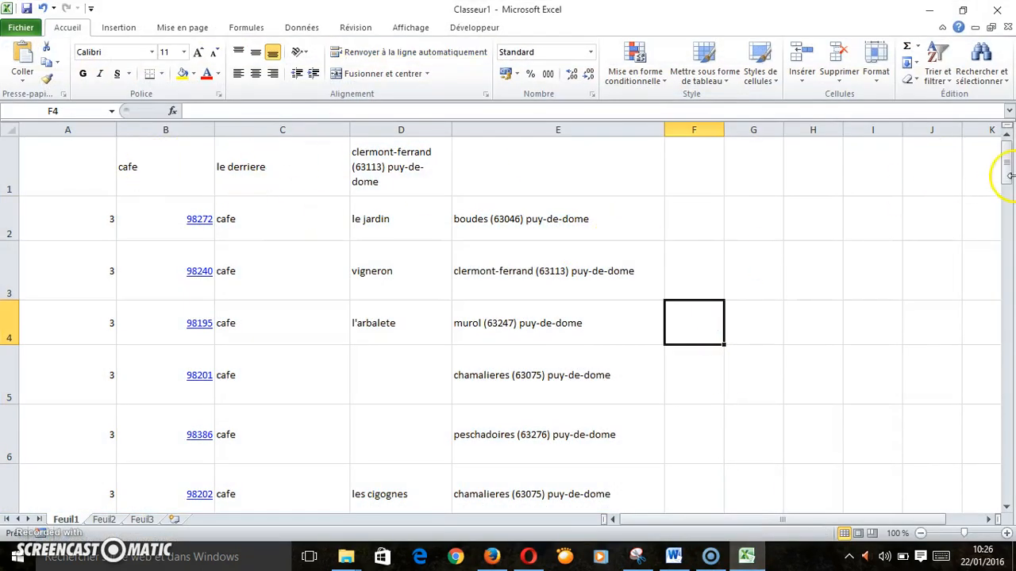
{"action": "mouse_move", "coordinate": [1006, 165]}
{"action": "left_mouse_down"}
{"action": "mouse_move", "coordinate": [1005, 493]}
{"action": "mouse_move", "coordinate": [999, 159]}
{"action": "left_mouse_up"}
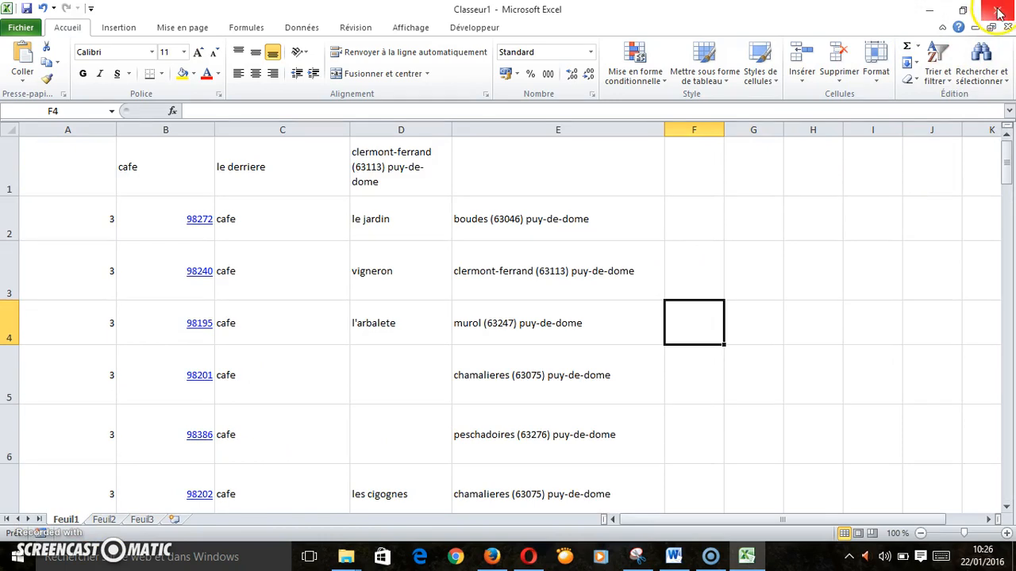
{"action": "left_click", "coordinate": [929, 9]}
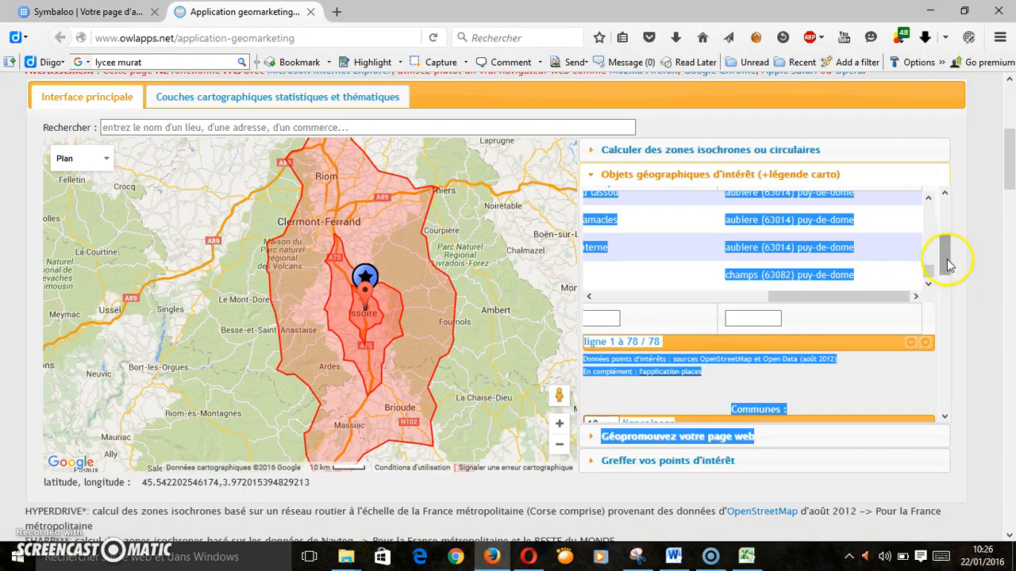
{"action": "scroll", "coordinate": [930, 254], "scroll_direction": "up", "scroll_amount": 4}
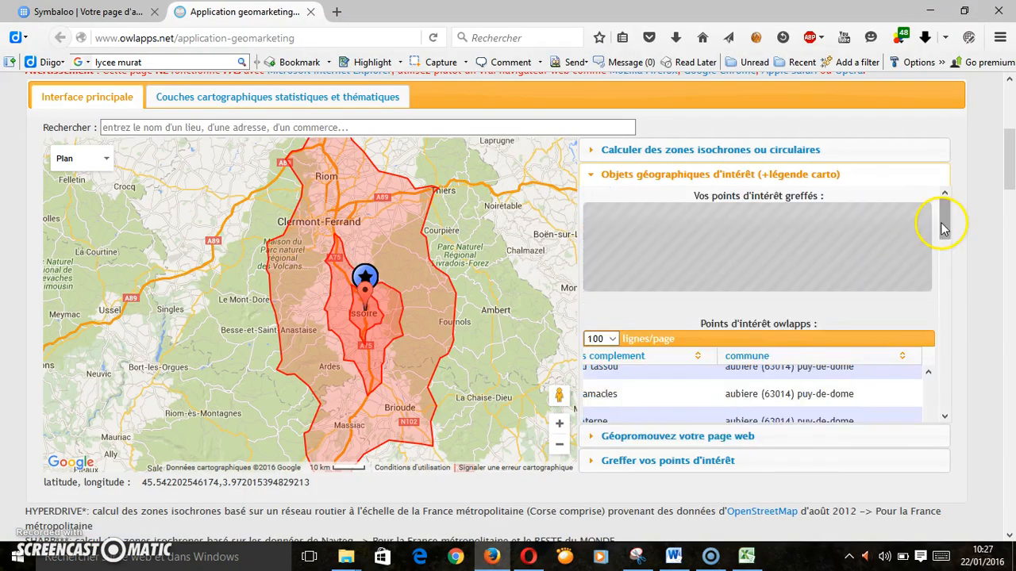
{"action": "mouse_move", "coordinate": [939, 223]}
{"action": "left_mouse_down"}
{"action": "mouse_move", "coordinate": [945, 270]}
{"action": "mouse_move", "coordinate": [945, 205]}
{"action": "left_mouse_up"}
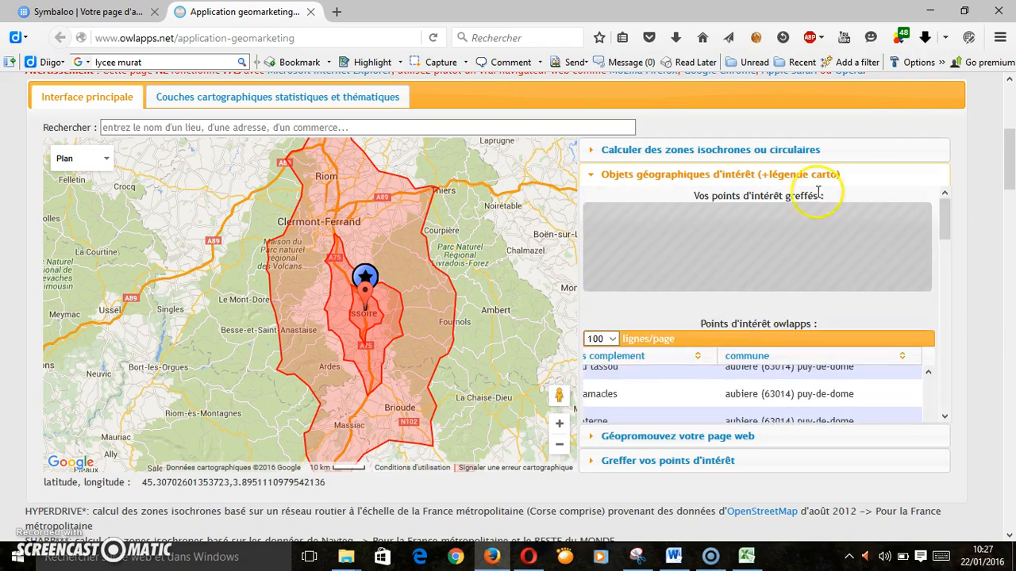